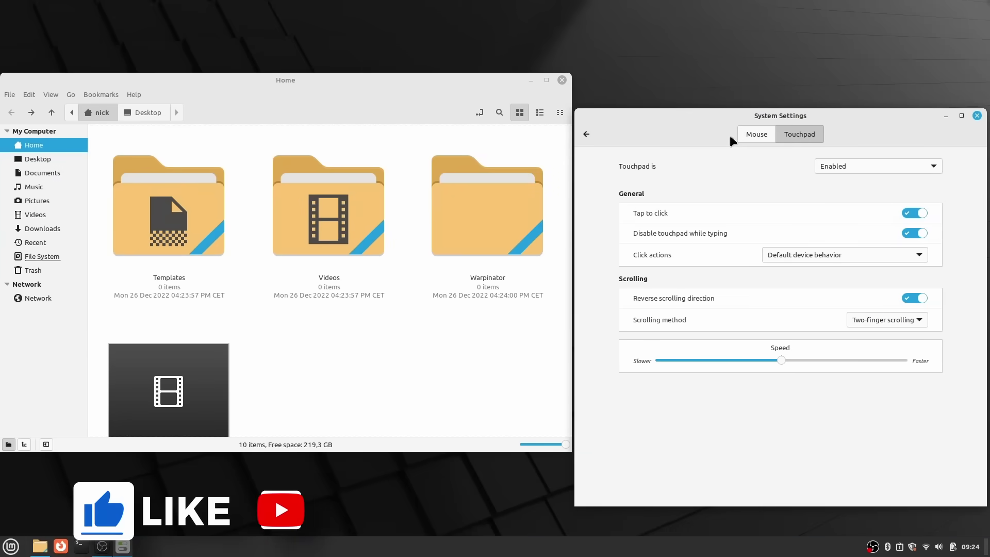
# Step: View the Mouse settings, return to the 'mouse' search results and start searching for 'cu'
pyautogui.click(757, 135)
pyautogui.click(584, 133)
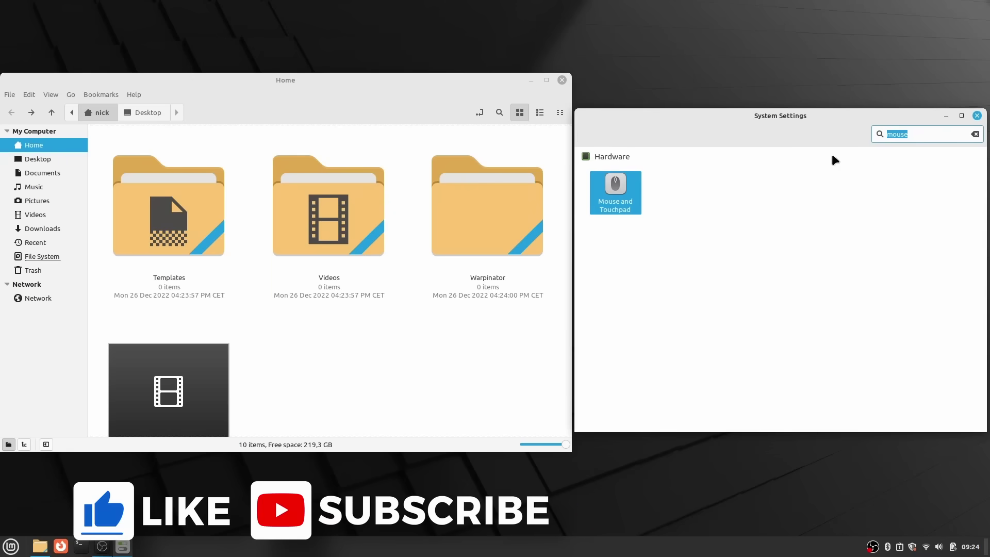
pyautogui.write('cu')
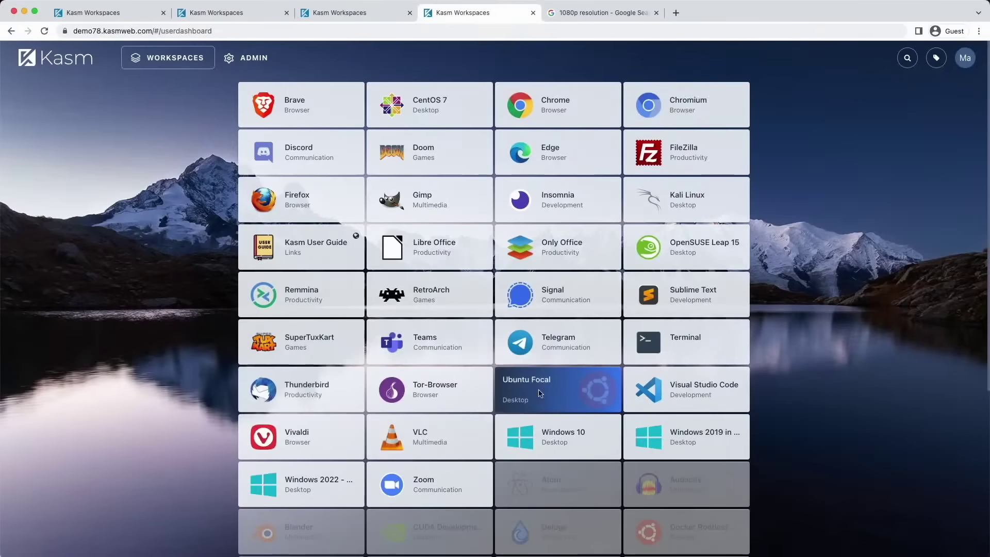
# Step: Launch an Ubuntu Focal session and check Streaming Quality before returning to Workspaces
pyautogui.click(566, 372)
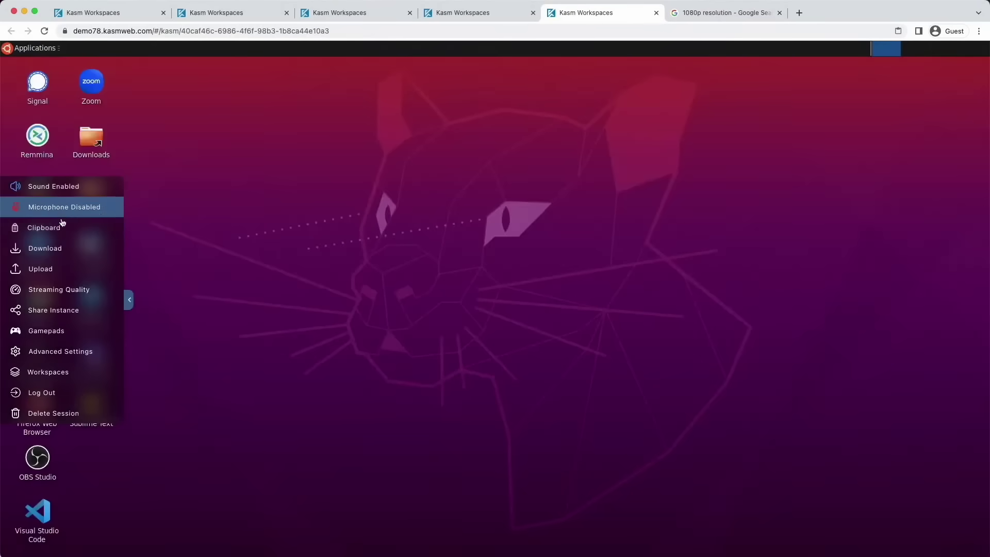
pyautogui.click(61, 294)
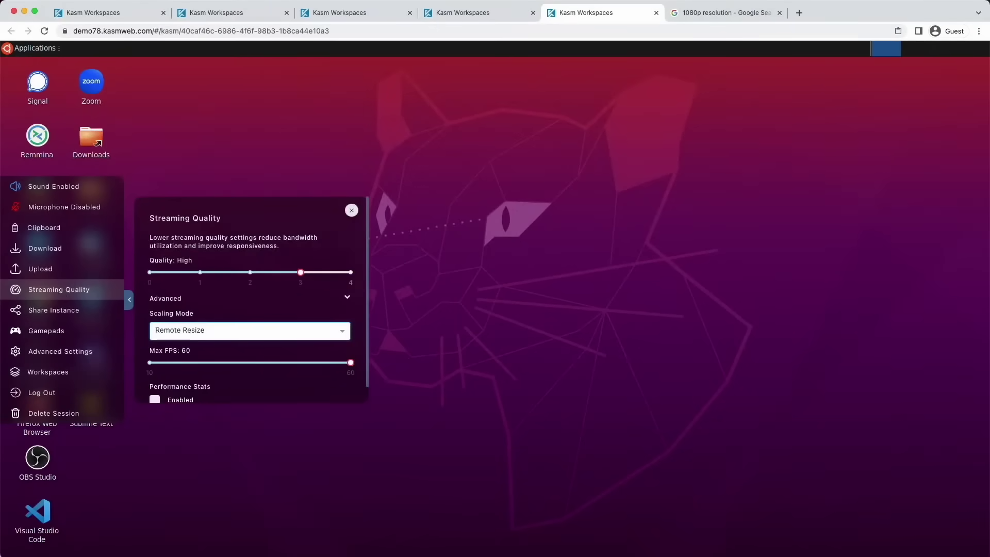
pyautogui.click(52, 368)
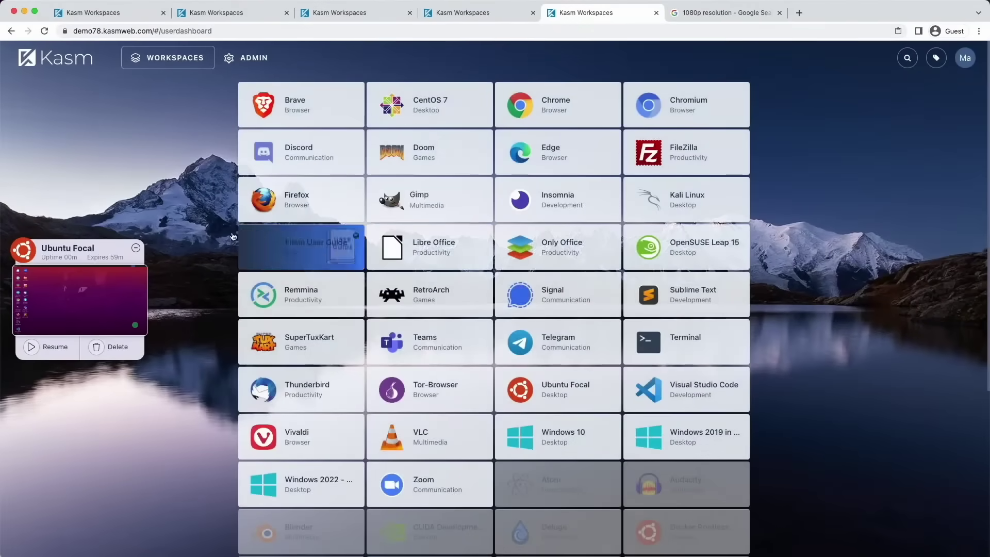
pyautogui.click(140, 250)
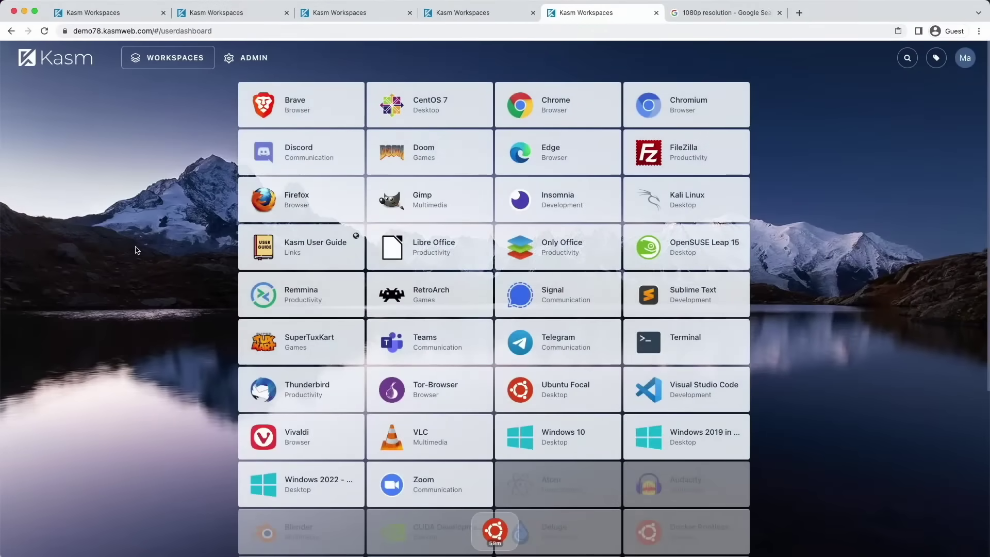
# Step: Launch Sublime Text, delete the Windows 10 session, then launch and delete a Windows 2022 session
pyautogui.click(670, 294)
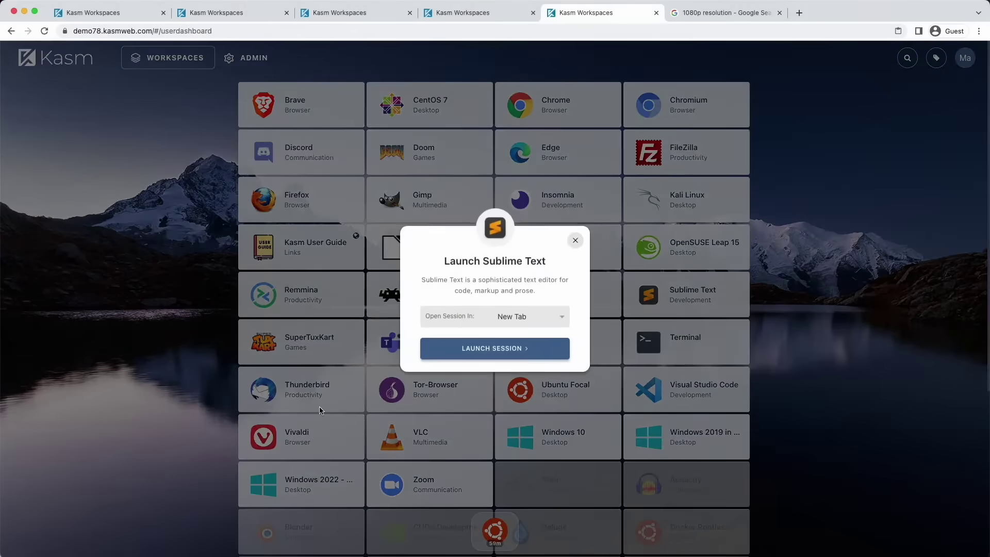
pyautogui.click(500, 355)
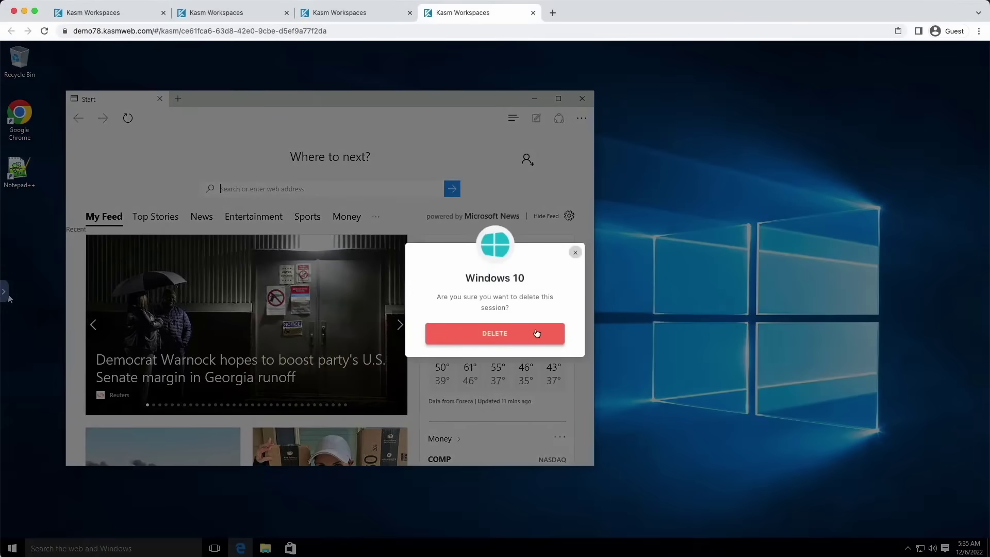
pyautogui.click(536, 333)
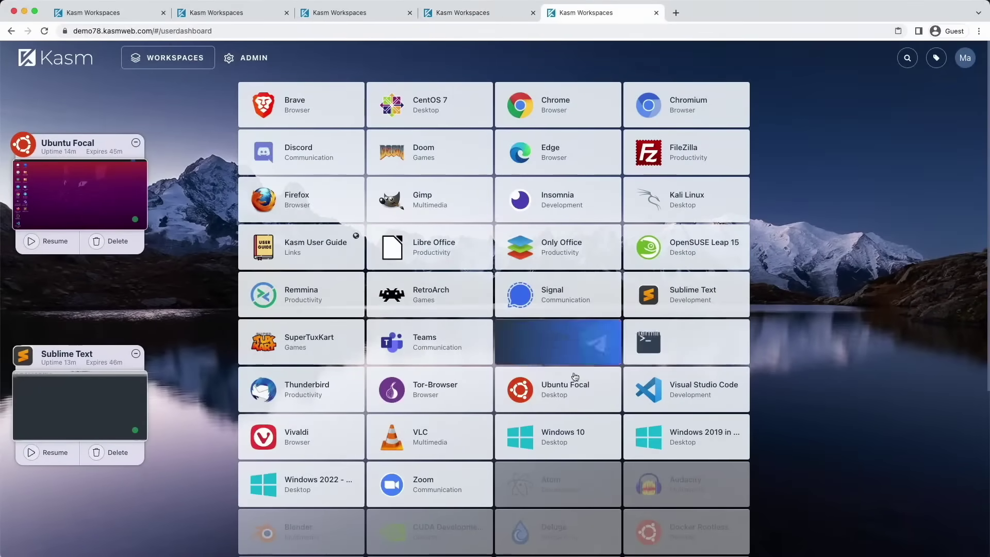
pyautogui.click(325, 489)
pyautogui.click(552, 360)
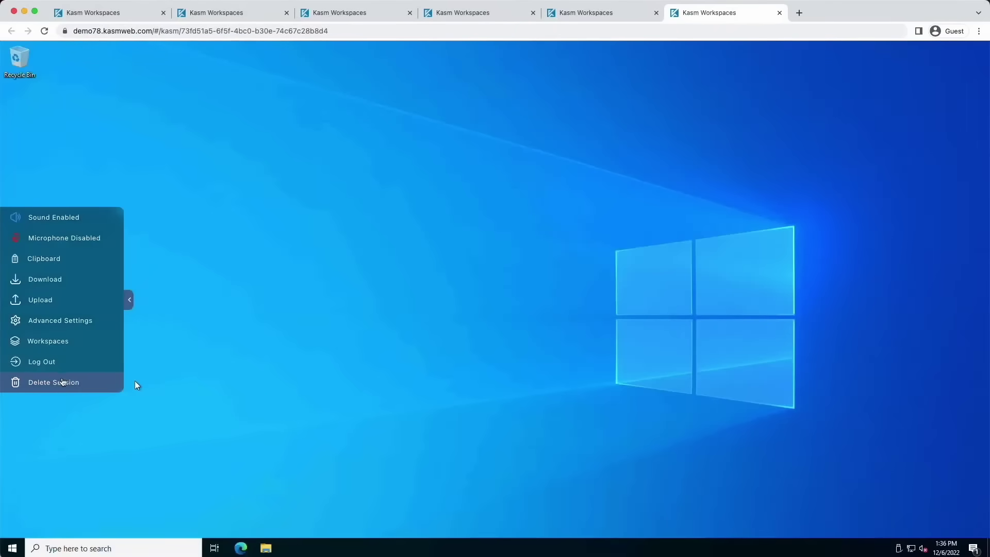
pyautogui.click(58, 383)
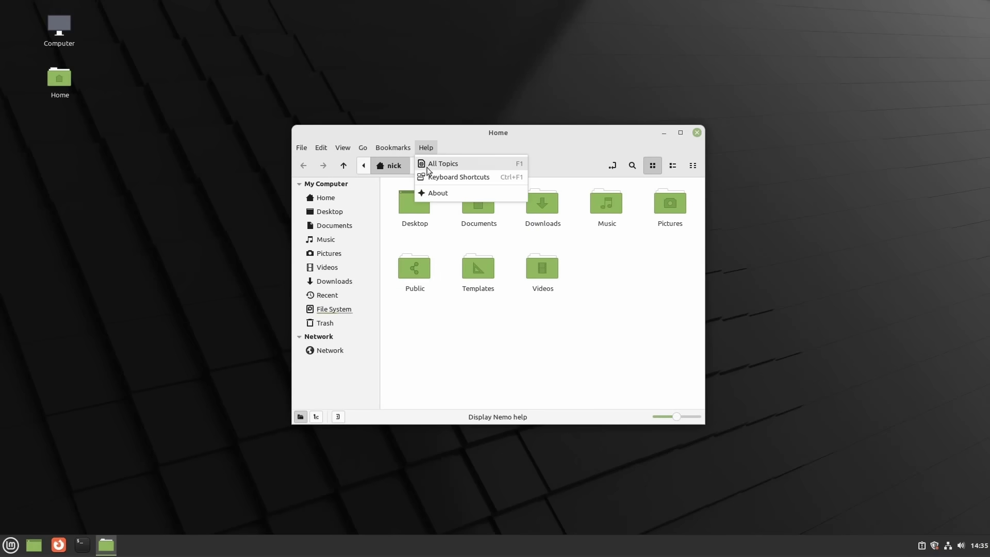
pyautogui.click(431, 192)
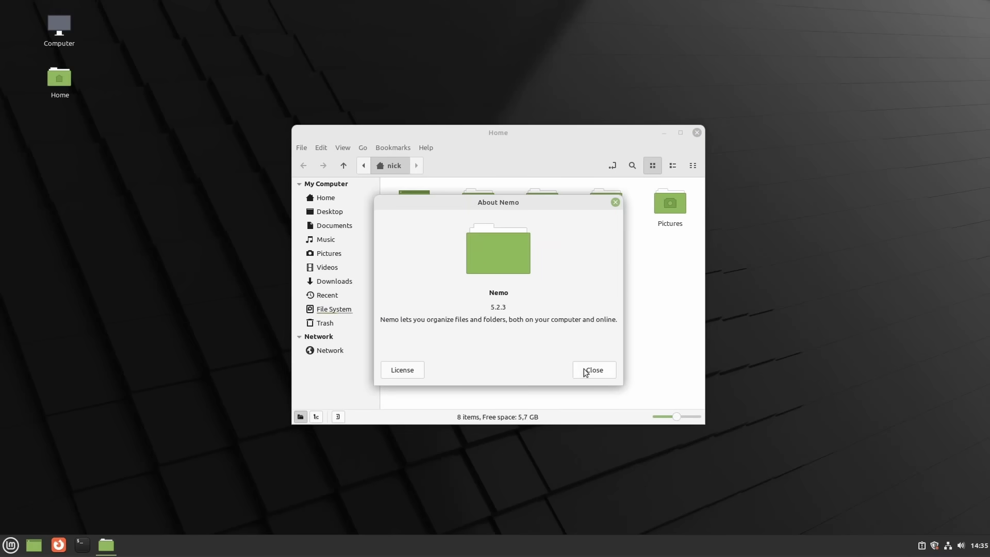
pyautogui.click(586, 372)
pyautogui.click(321, 148)
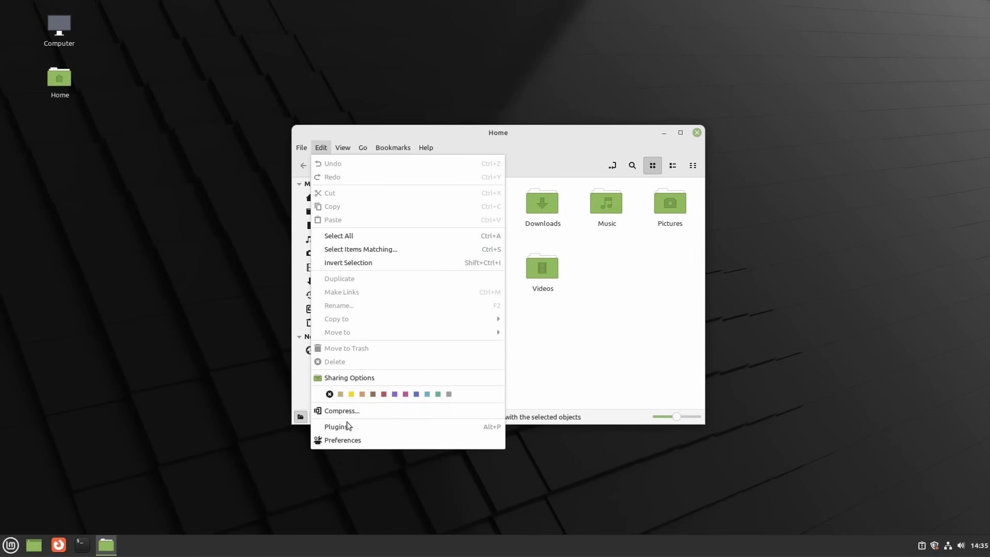
pyautogui.click(344, 439)
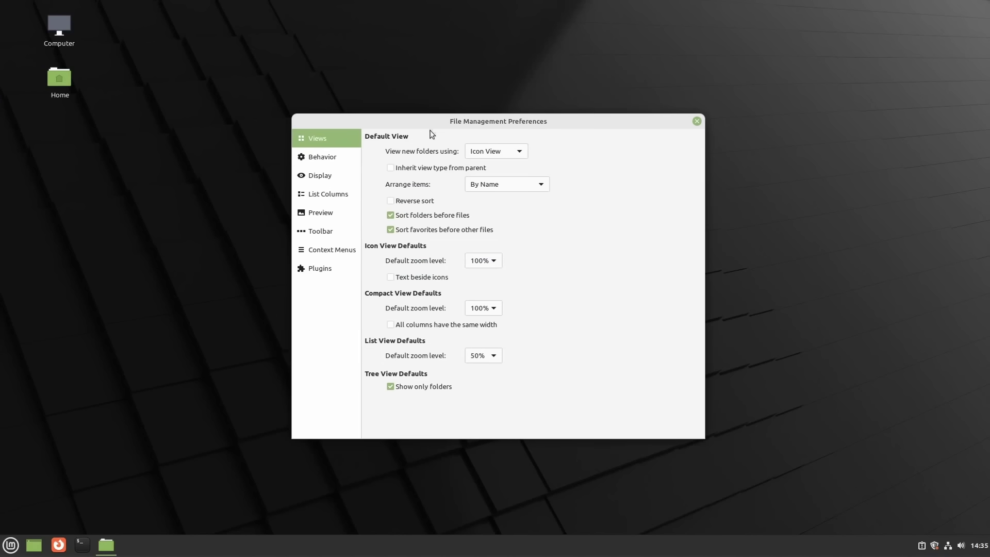
pyautogui.click(338, 158)
pyautogui.click(324, 140)
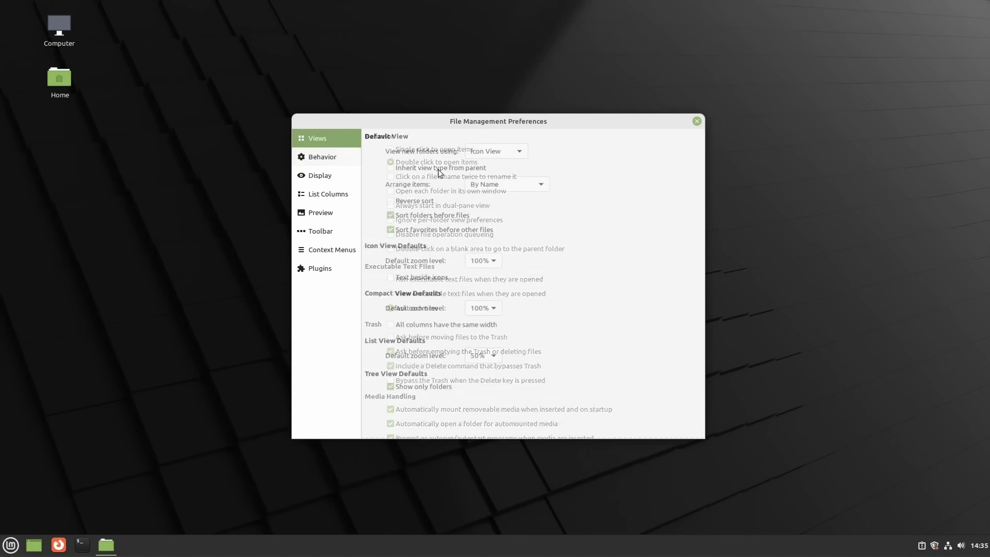
pyautogui.click(507, 152)
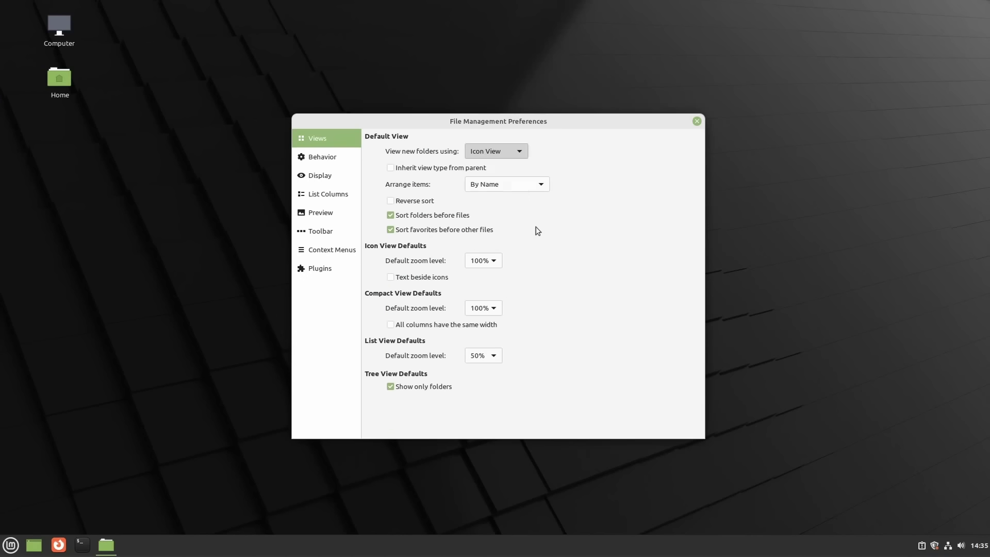
pyautogui.click(535, 185)
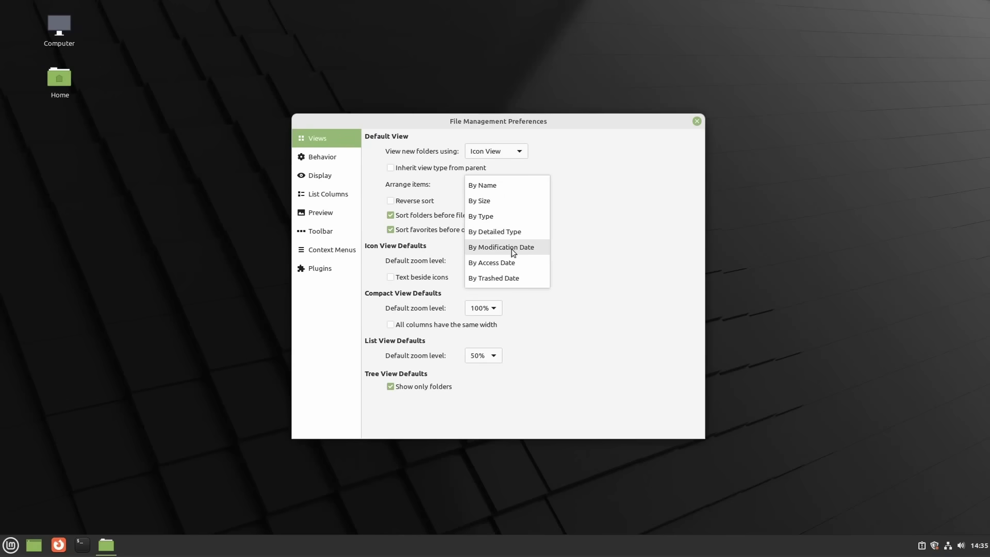
pyautogui.click(647, 284)
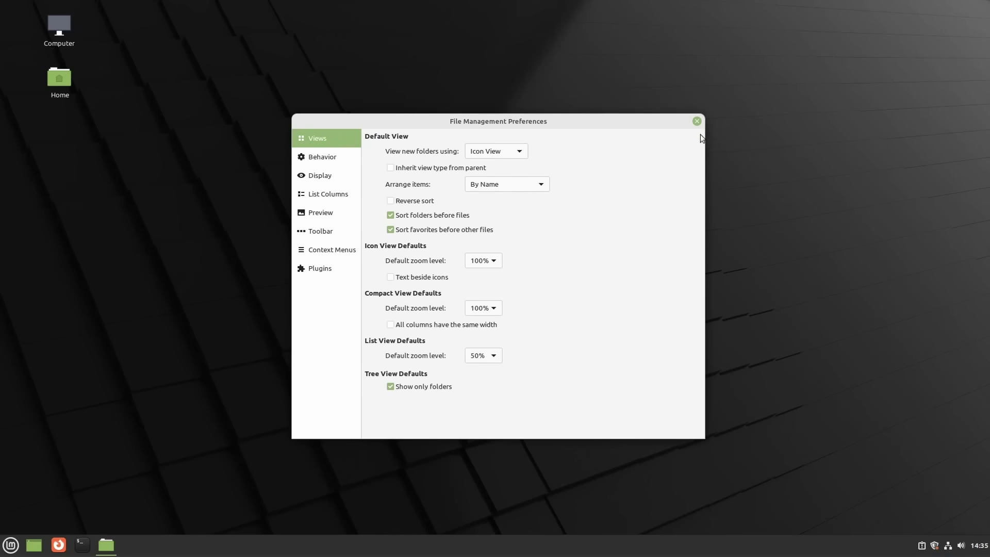
pyautogui.click(697, 121)
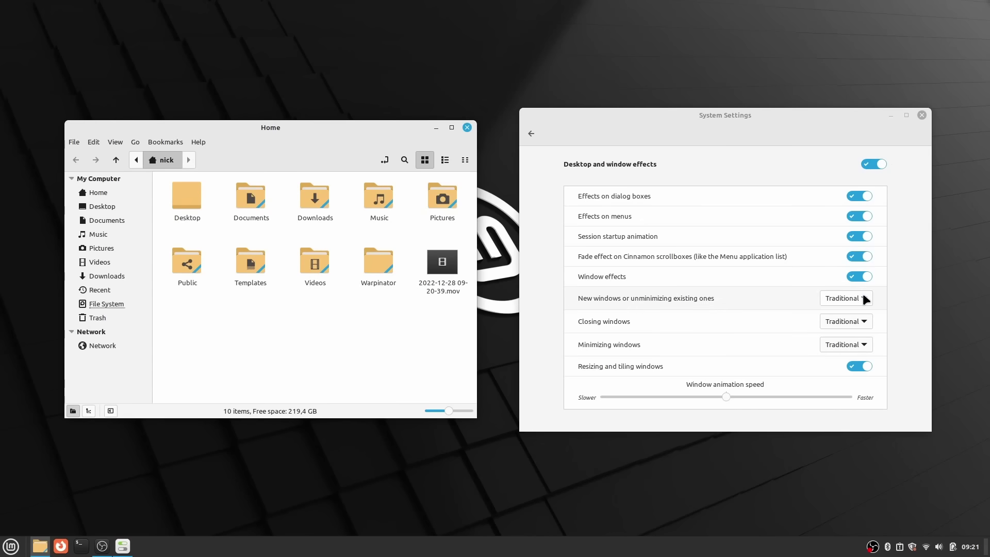
# Step: Set the window minimizing effect to Traditional and browse Nemo's File through Help menus
pyautogui.click(855, 349)
pyautogui.click(849, 325)
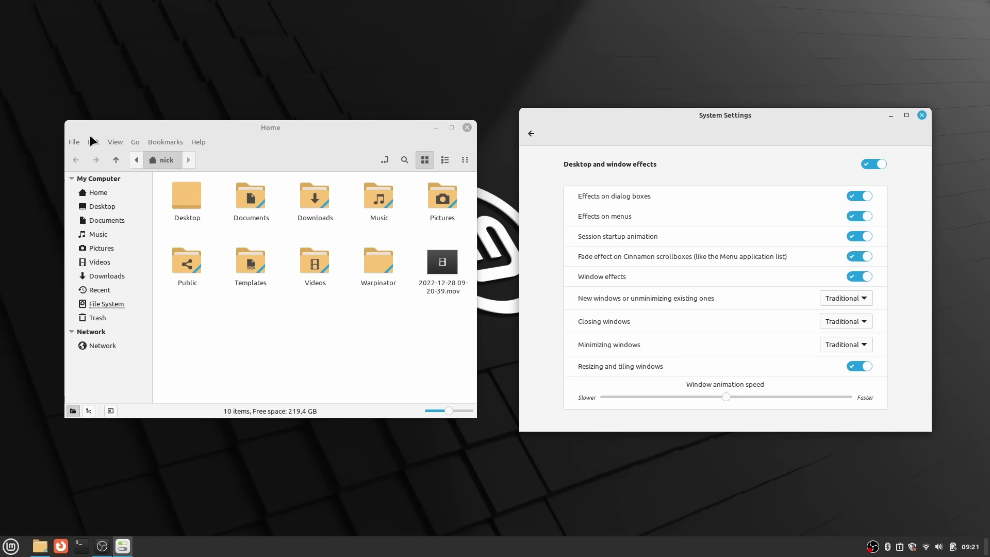
pyautogui.click(75, 142)
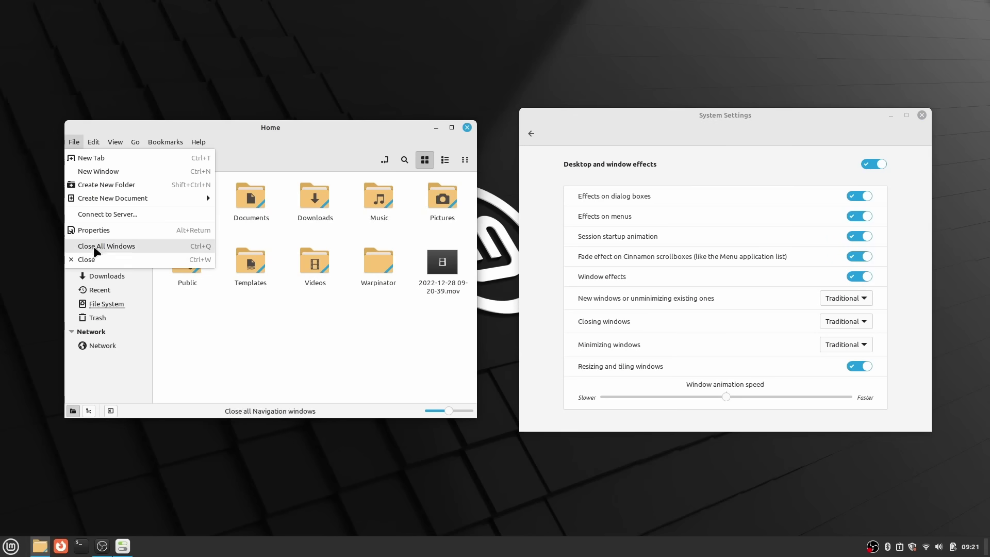
pyautogui.moveTo(96, 147)
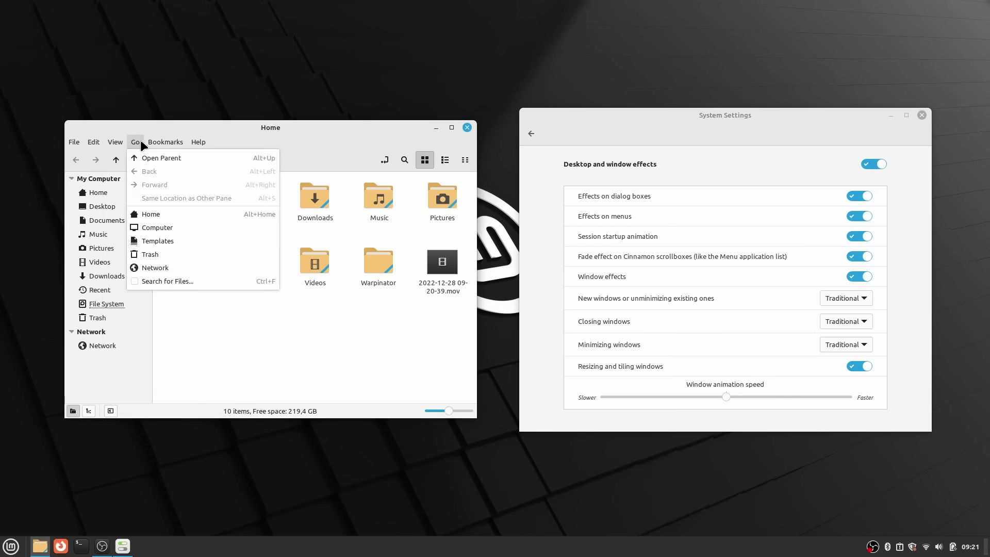
pyautogui.moveTo(166, 140)
pyautogui.moveTo(197, 137)
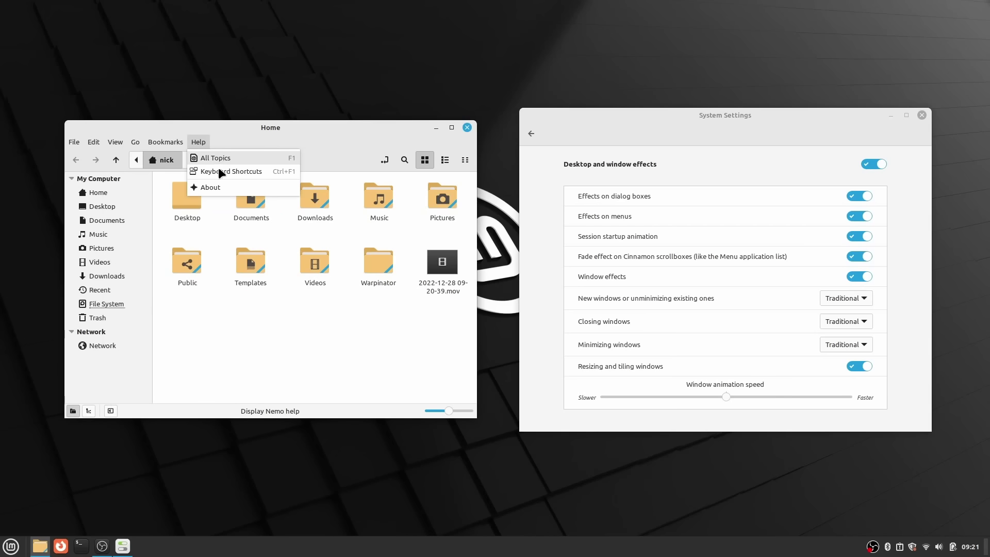
pyautogui.click(231, 323)
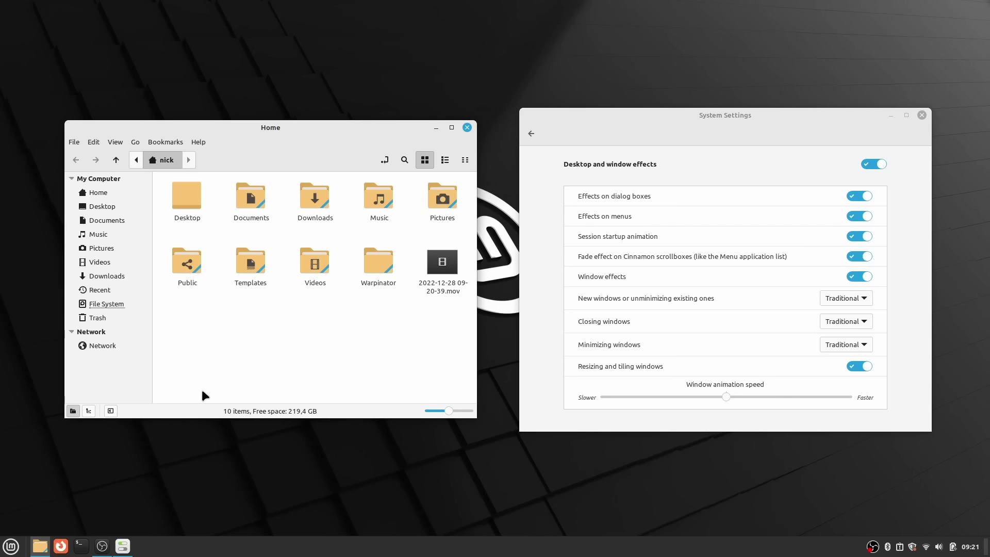
# Step: Minimize and restore System Settings, then close it with Alt+F4
pyautogui.click(125, 548)
pyautogui.click(124, 550)
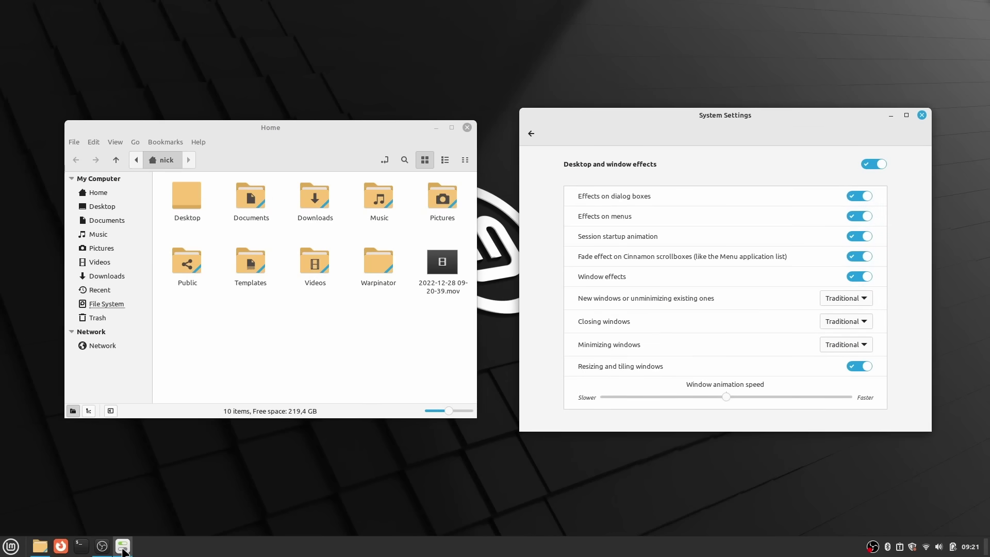
pyautogui.hotkey('alt', 'F4')
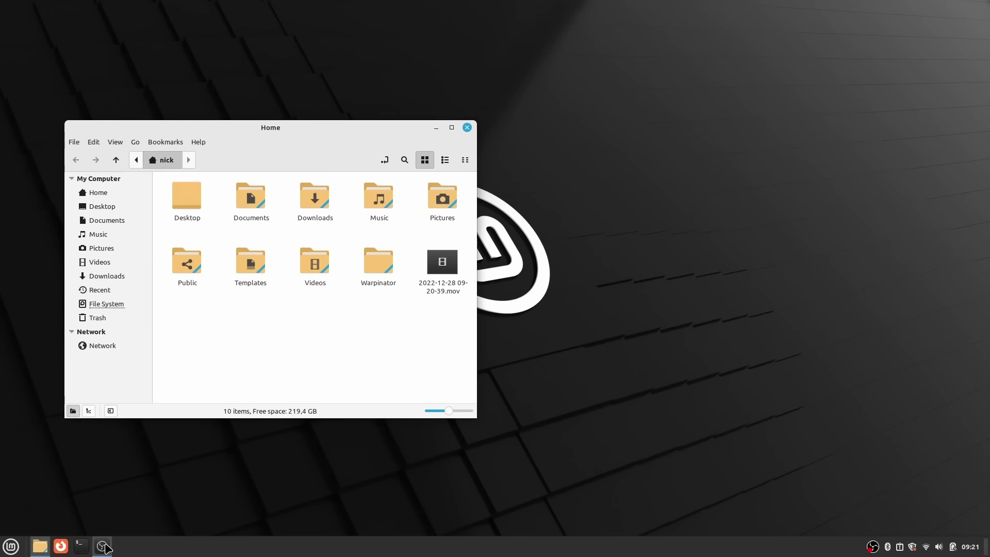
# Step: Visit the Desktop folder, return to Home, and select then deselect all ten items
pyautogui.moveTo(103, 545)
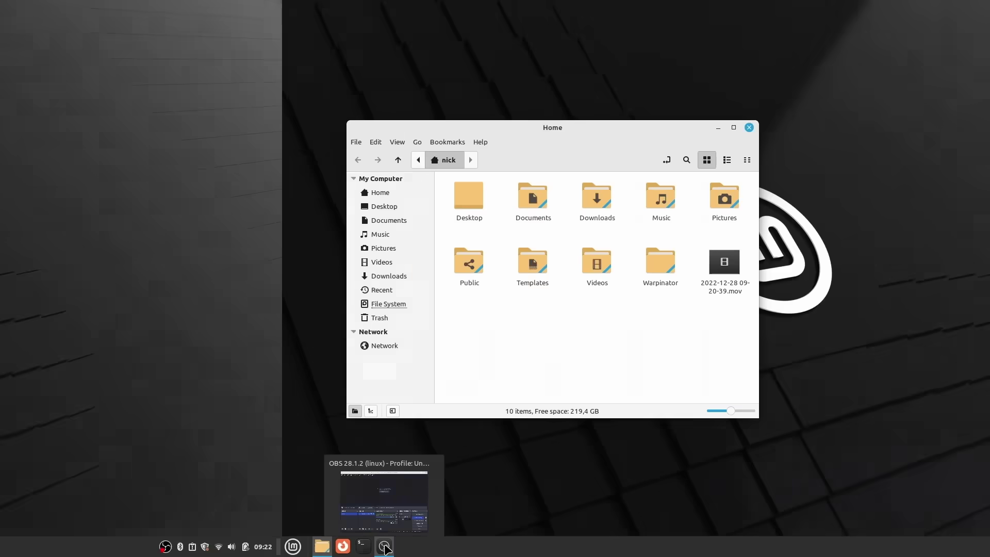
pyautogui.rightClick(287, 198)
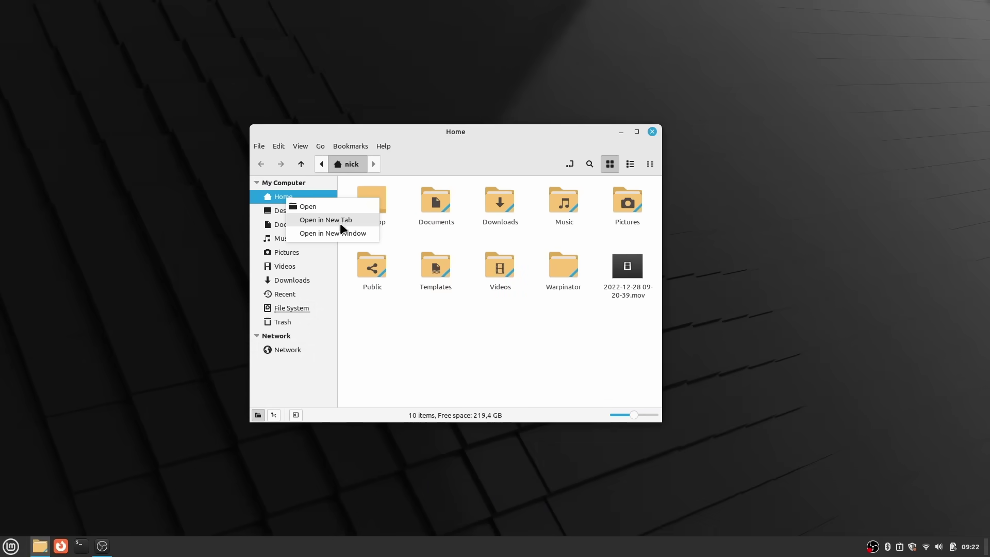
pyautogui.click(289, 214)
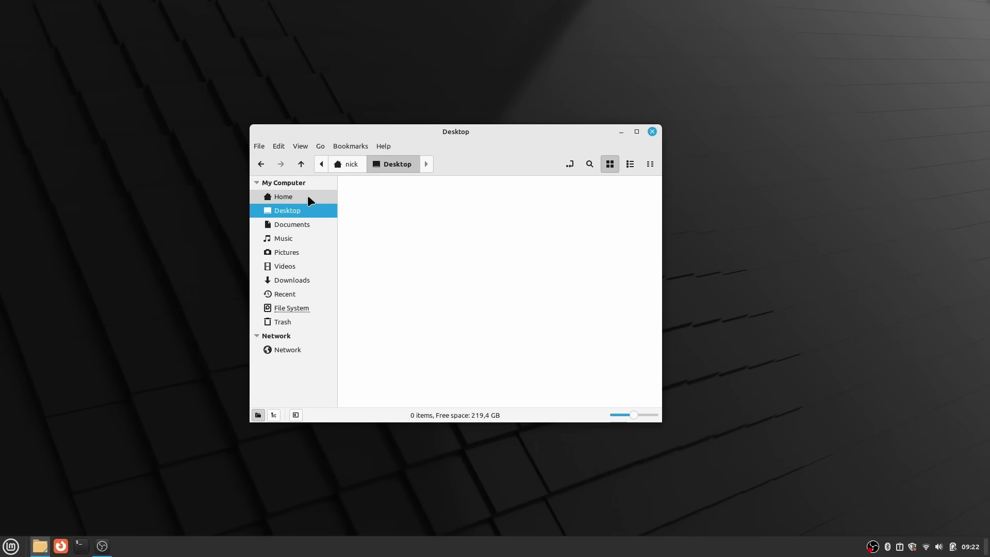
pyautogui.click(307, 197)
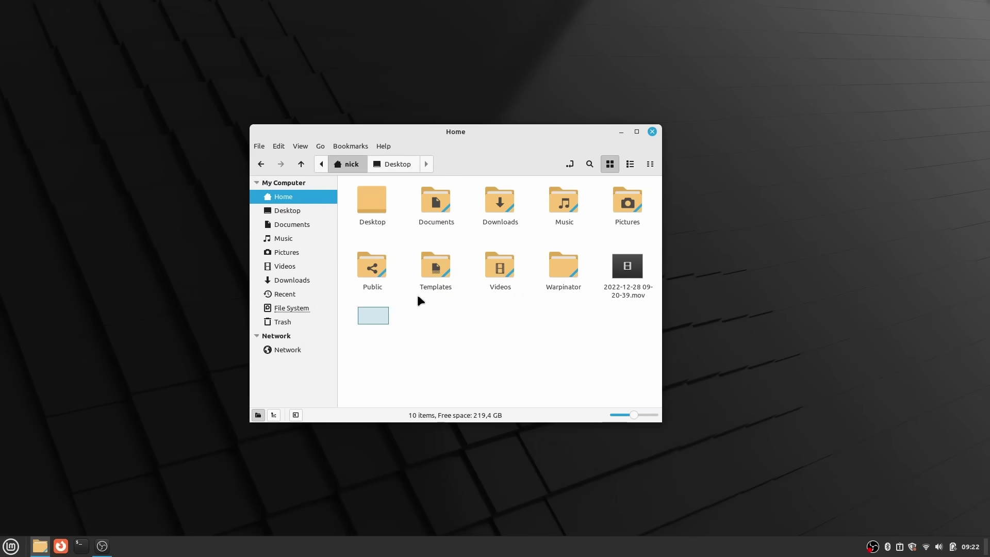
pyautogui.moveTo(418, 300); pyautogui.dragTo(630, 185)
pyautogui.click(592, 184)
# Step: Review the Music folder's Permissions, Emblems and Share tabs, then close its properties
pyautogui.rightClick(568, 198)
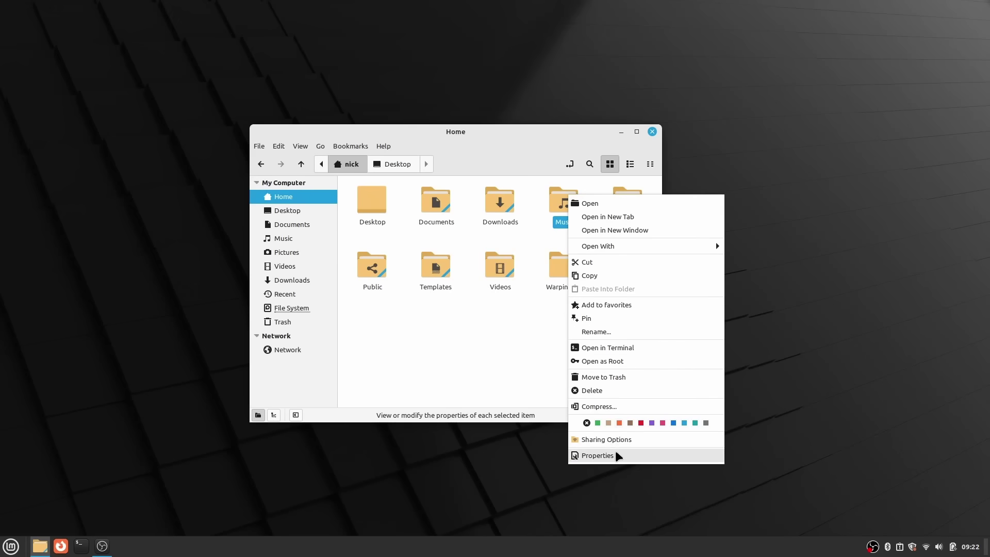
pyautogui.click(598, 455)
pyautogui.click(468, 155)
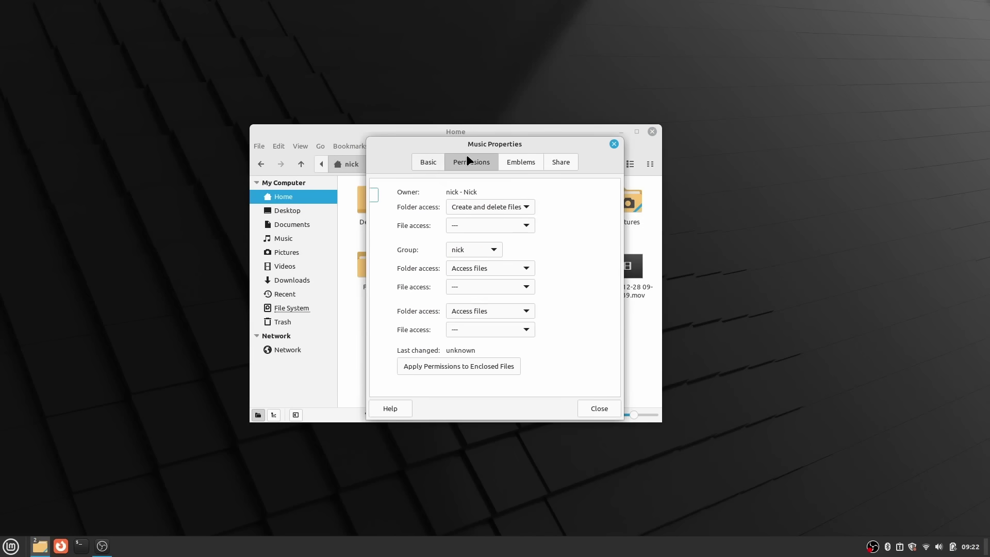
pyautogui.click(518, 161)
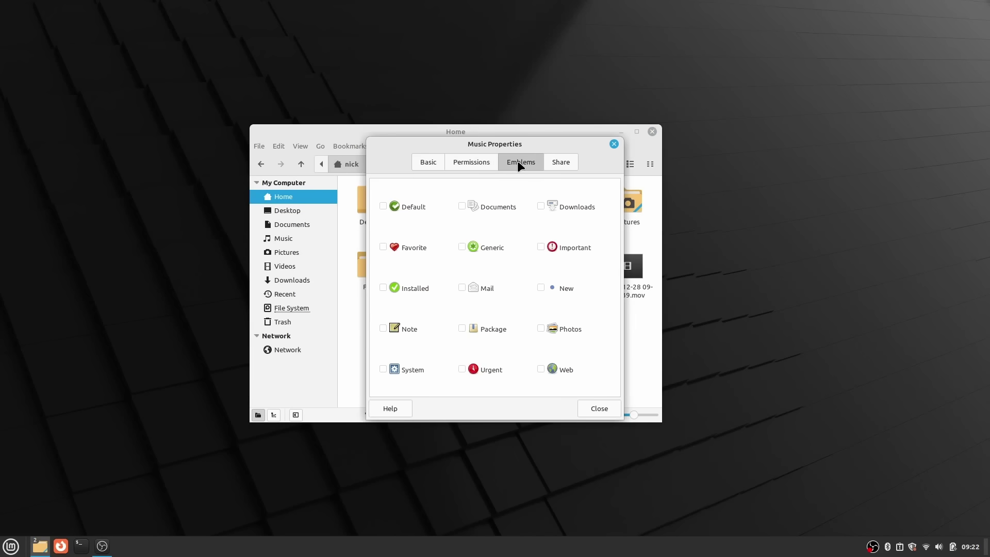
pyautogui.click(557, 164)
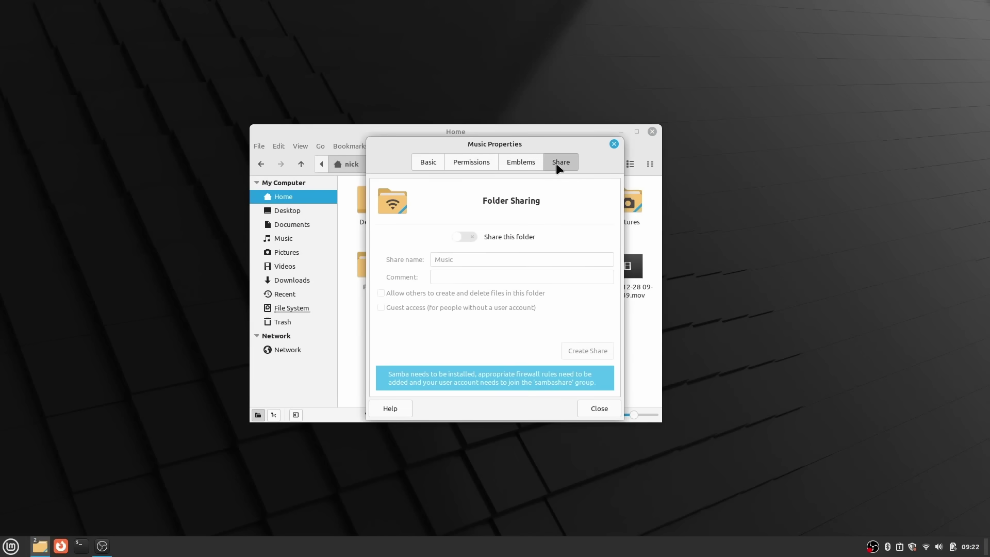
pyautogui.click(420, 167)
pyautogui.click(614, 143)
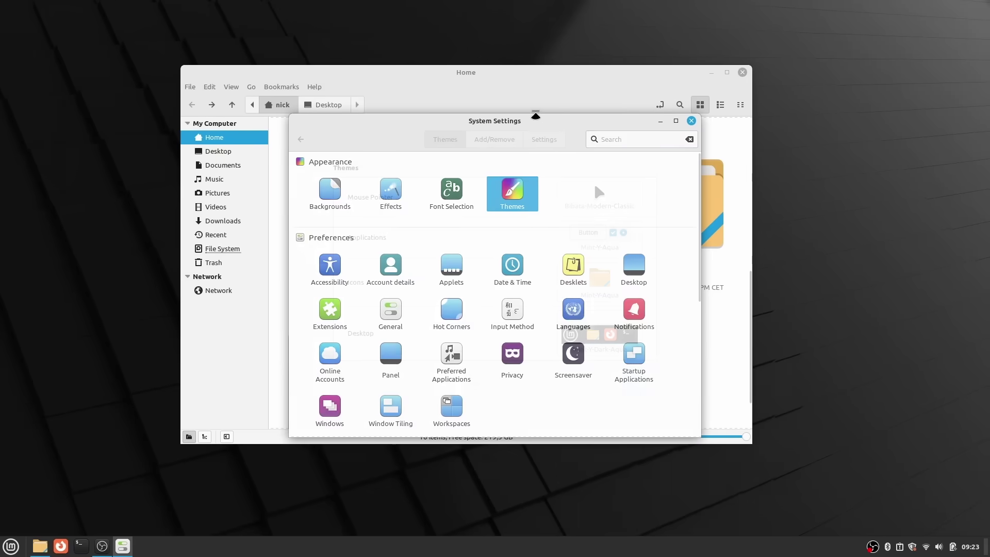
pyautogui.moveTo(537, 113); pyautogui.dragTo(808, 115)
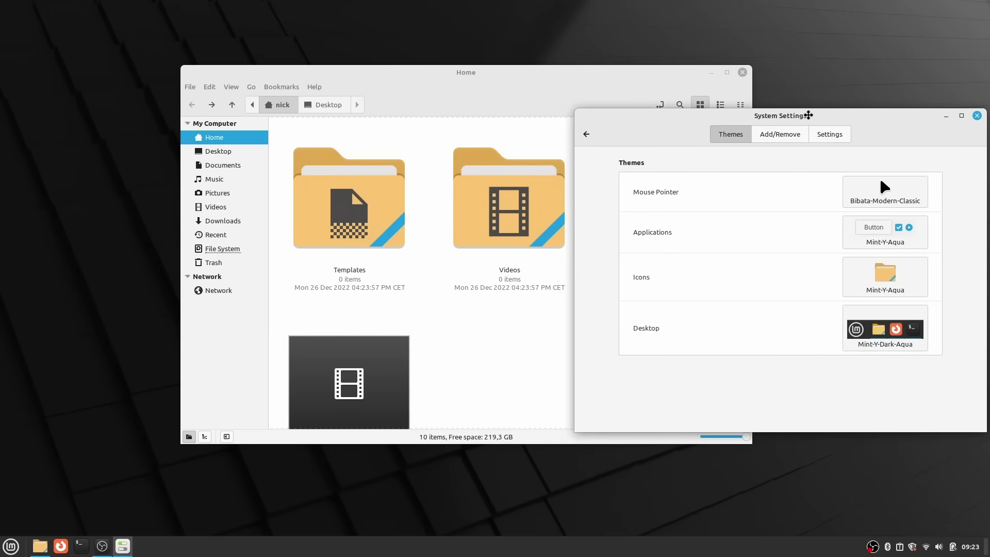
# Step: Try the Mint-Y-Orange, Mint-Y-Purple and Mint-Y-Blue icon themes, then restore Mint-Y-Aqua
pyautogui.moveTo(594, 79); pyautogui.dragTo(409, 82)
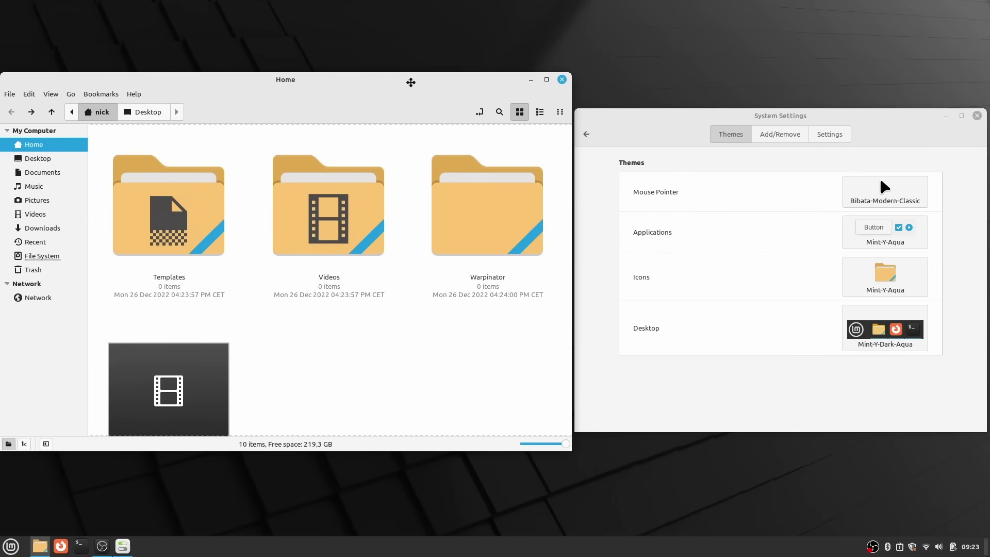
pyautogui.click(892, 279)
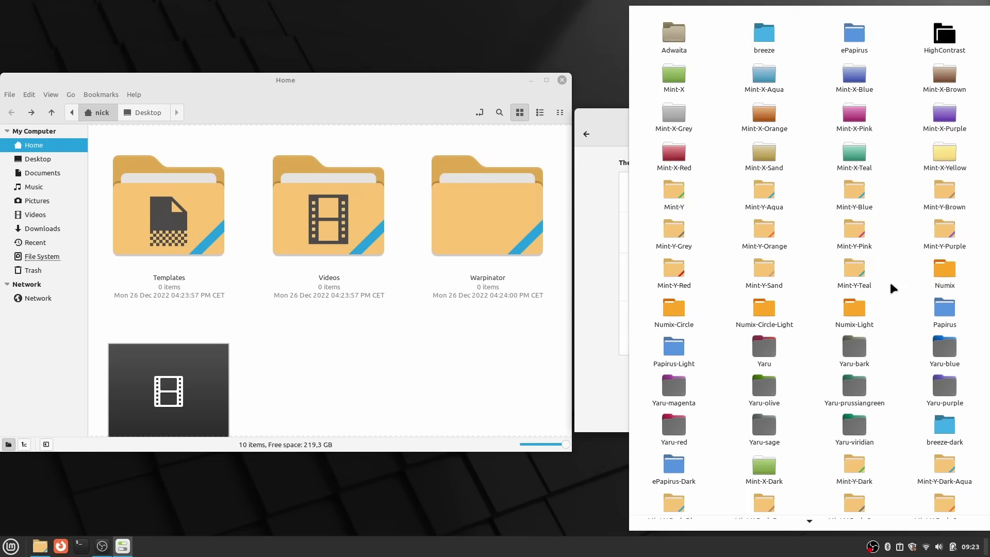
pyautogui.click(769, 244)
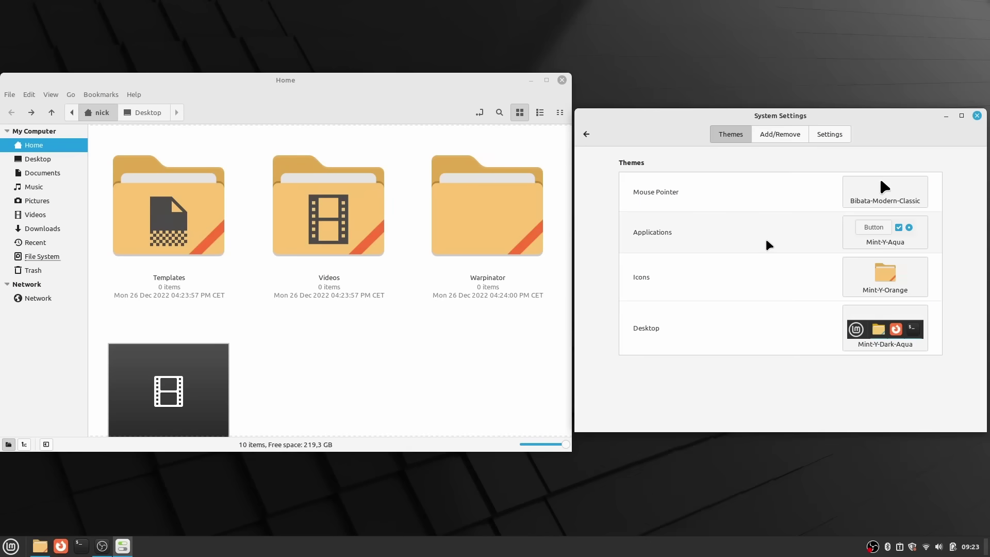
pyautogui.click(868, 276)
pyautogui.click(945, 237)
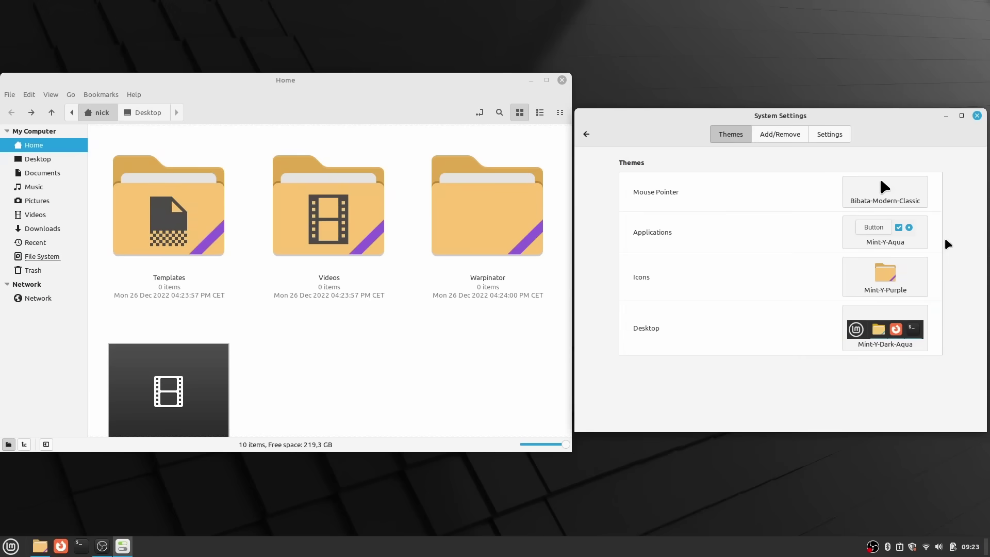
pyautogui.click(890, 277)
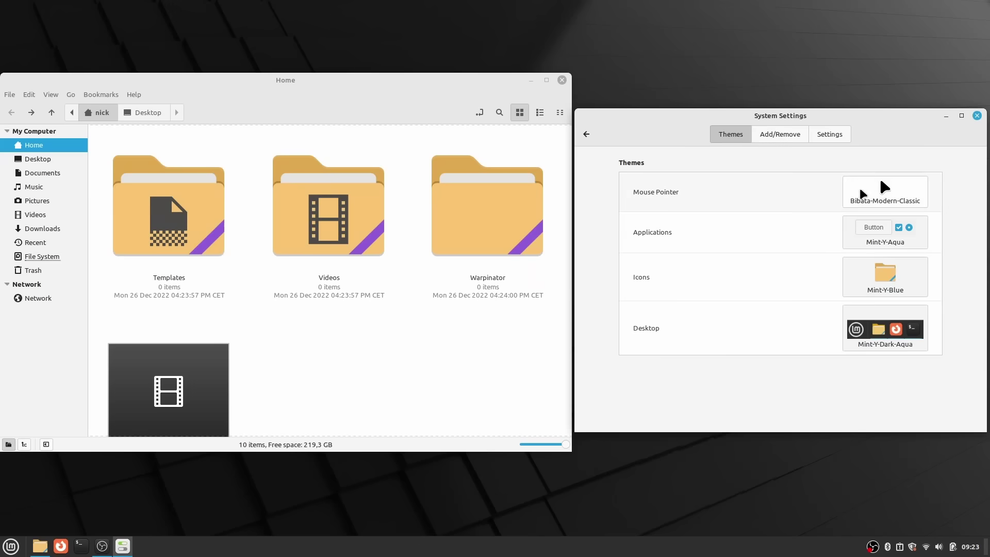
pyautogui.click(895, 281)
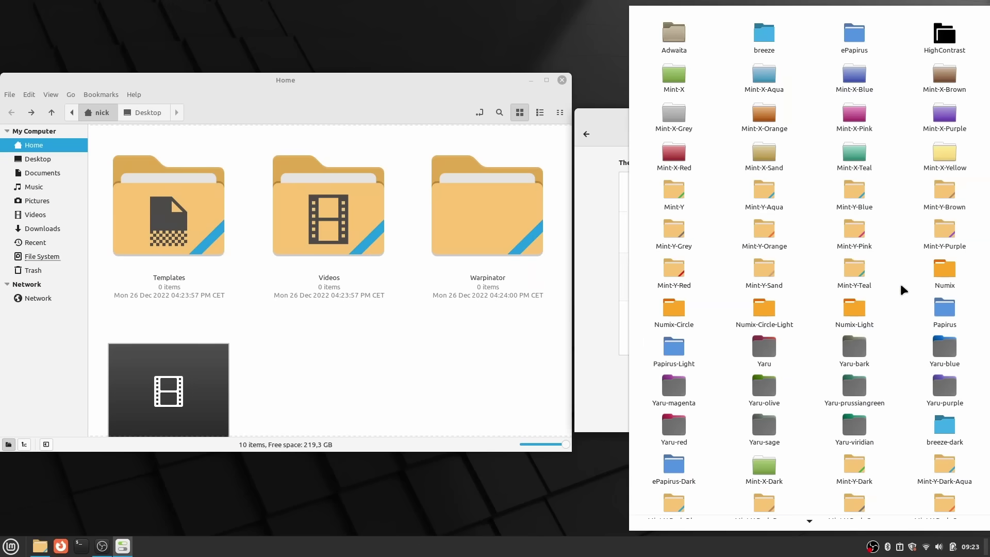
pyautogui.click(763, 195)
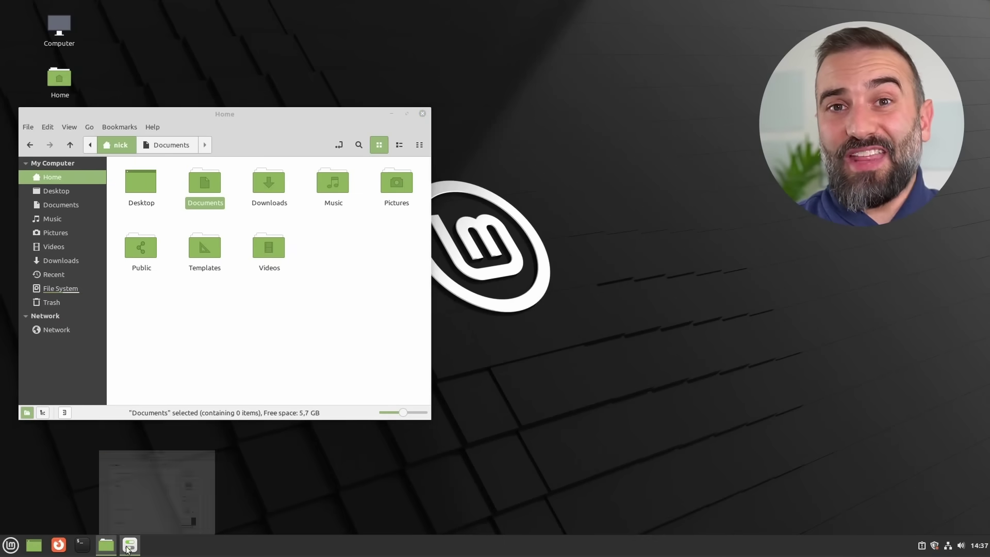
# Step: Set the window borders and controls themes to Mint-Y and close the theme settings
pyautogui.click(130, 545)
pyautogui.click(333, 196)
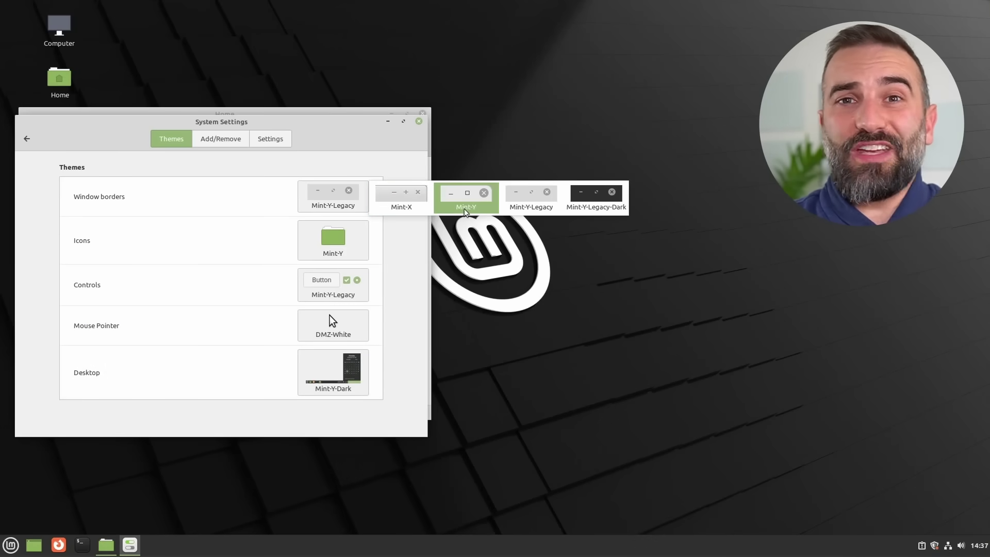
pyautogui.click(466, 195)
pyautogui.click(326, 285)
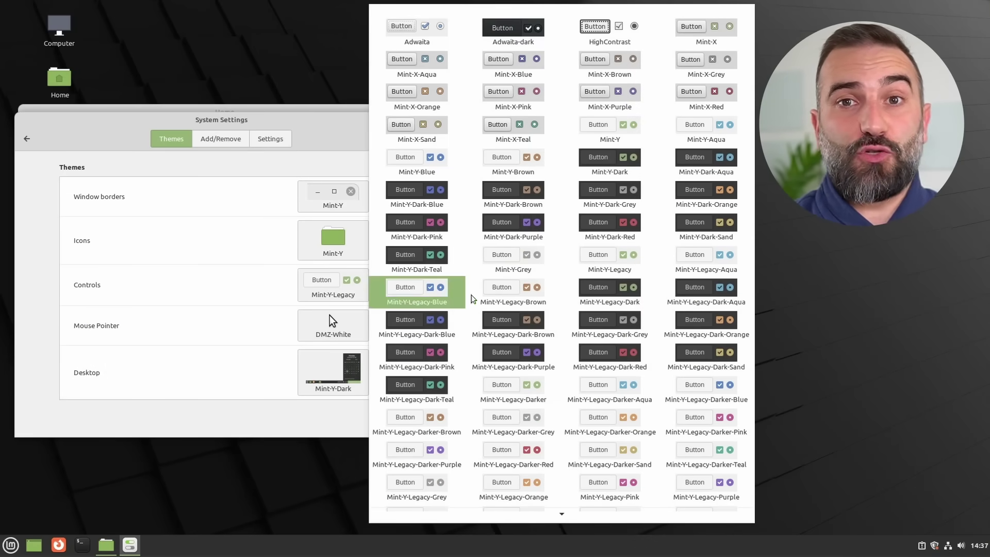
pyautogui.click(609, 128)
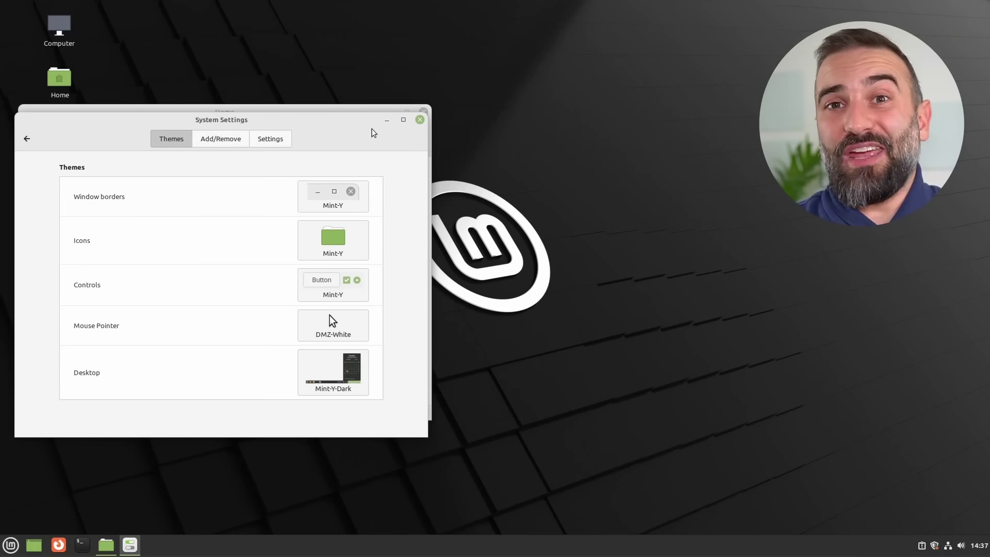
pyautogui.click(418, 123)
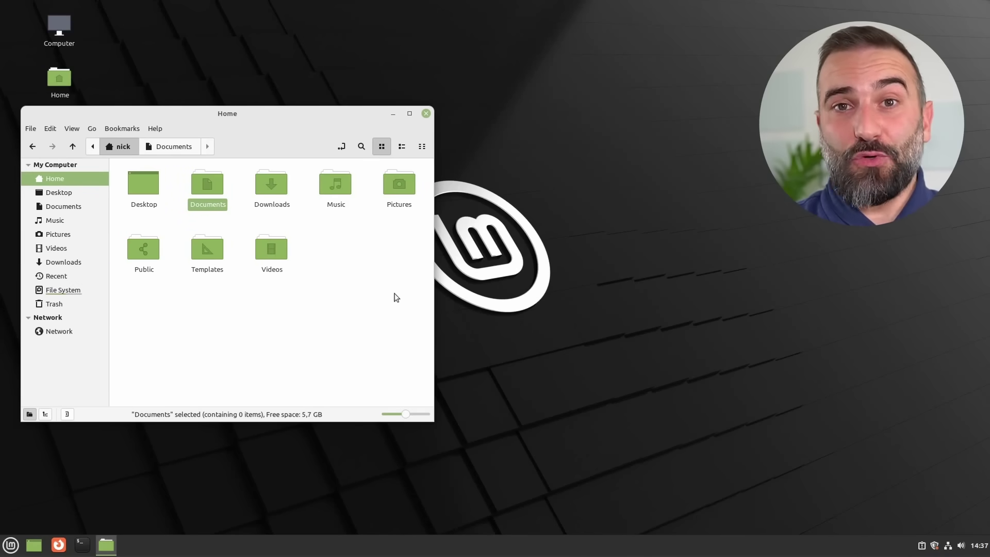
# Step: Open Nemo's Edit > Preferences and choose the default view for new folders
pyautogui.click(50, 128)
pyautogui.click(88, 403)
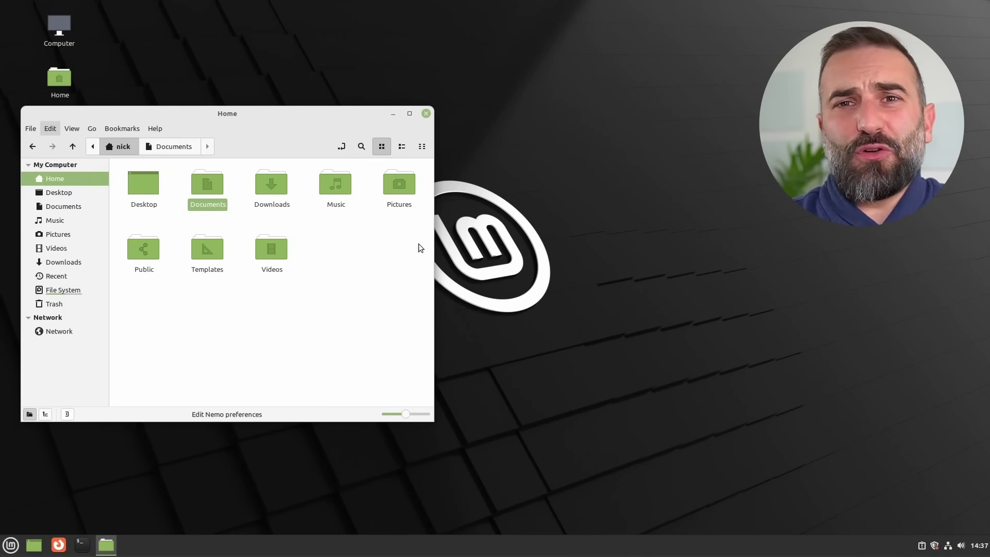
pyautogui.moveTo(509, 129); pyautogui.dragTo(222, 124)
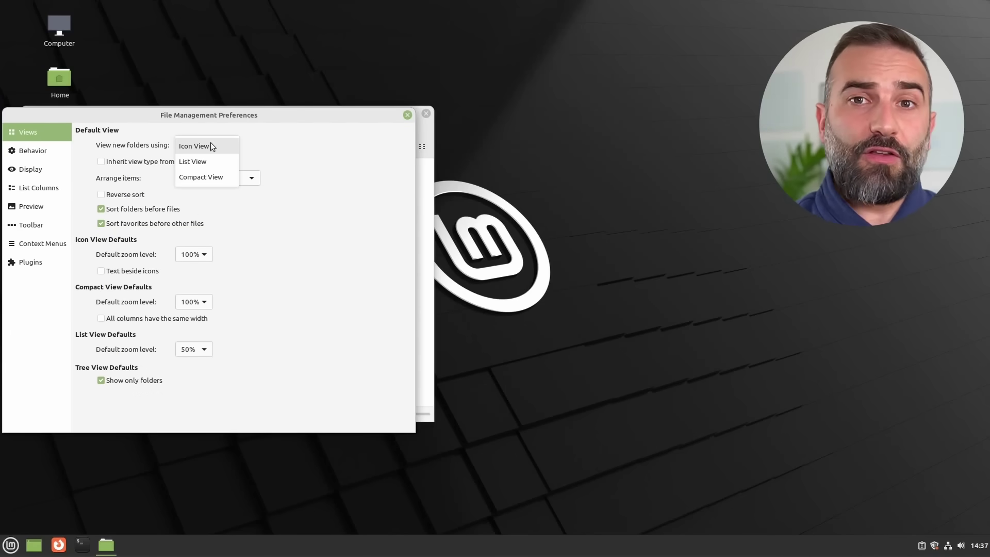
pyautogui.click(192, 177)
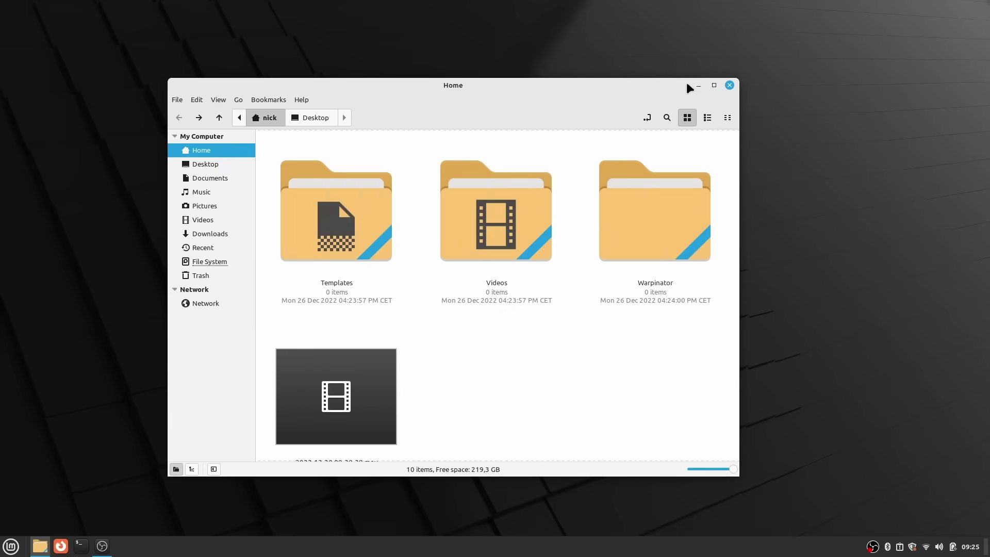
pyautogui.press('super')
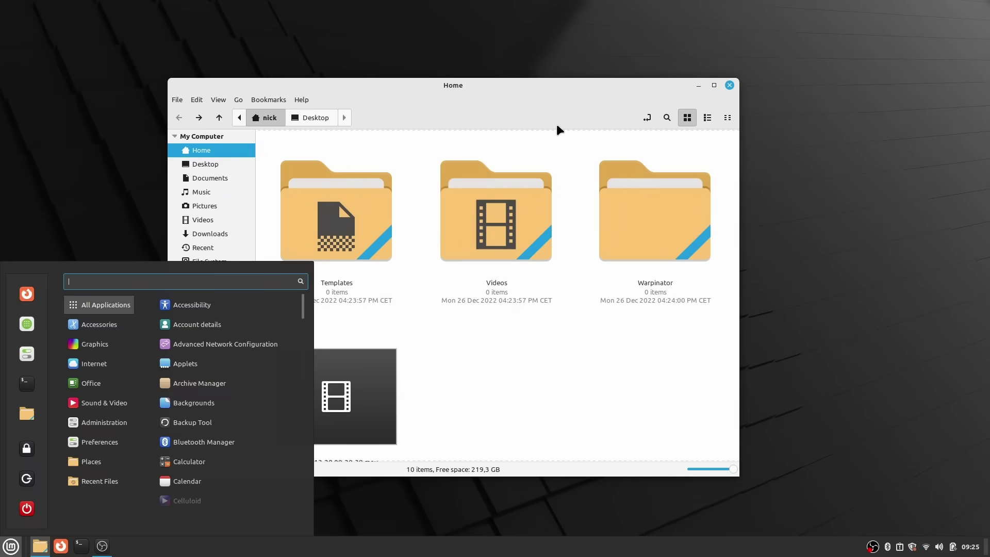
pyautogui.moveTo(111, 347)
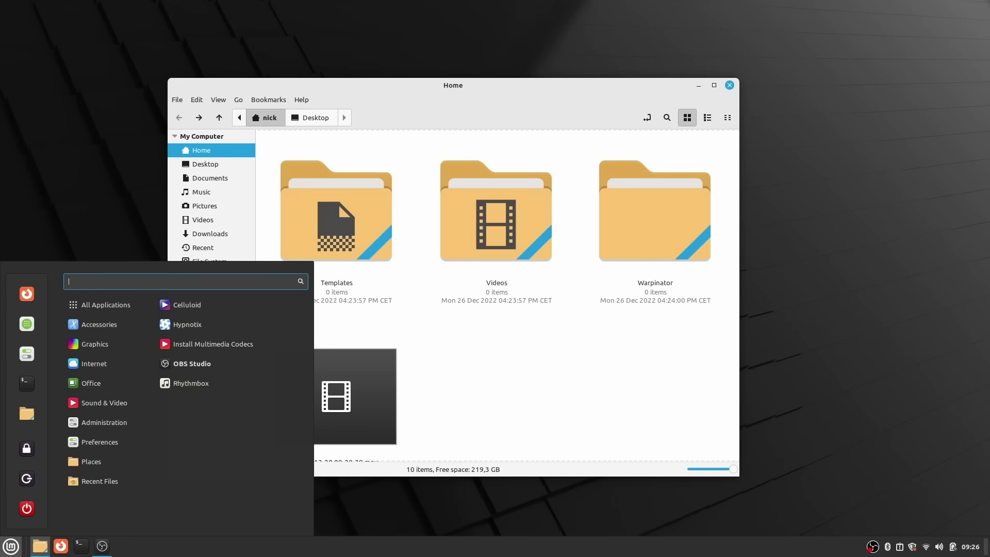
pyautogui.click(15, 548)
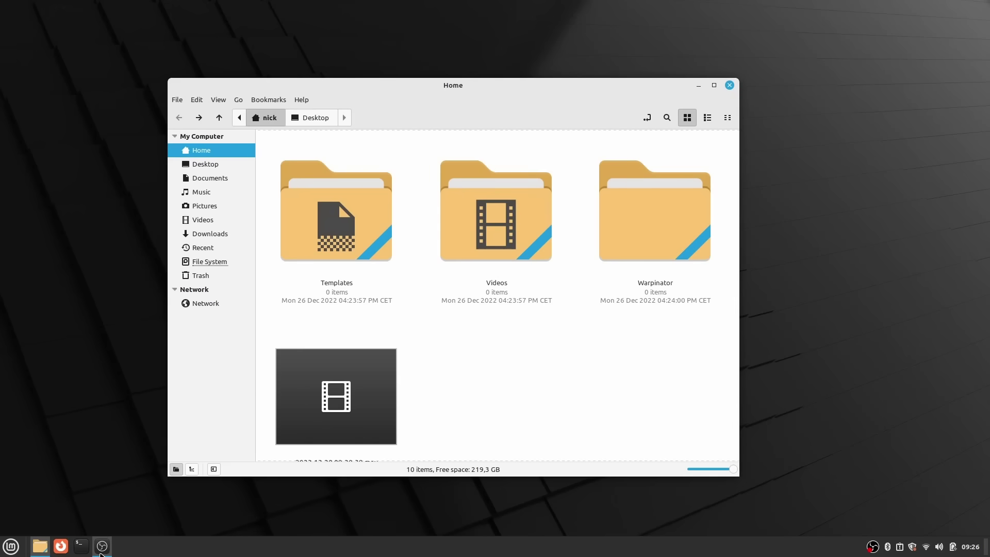
pyautogui.moveTo(40, 551)
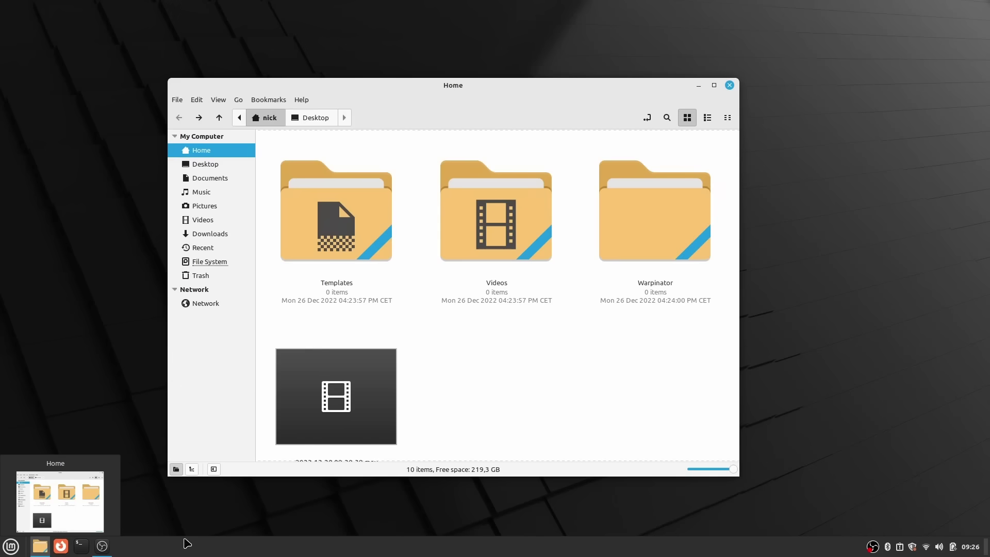
pyautogui.click(970, 548)
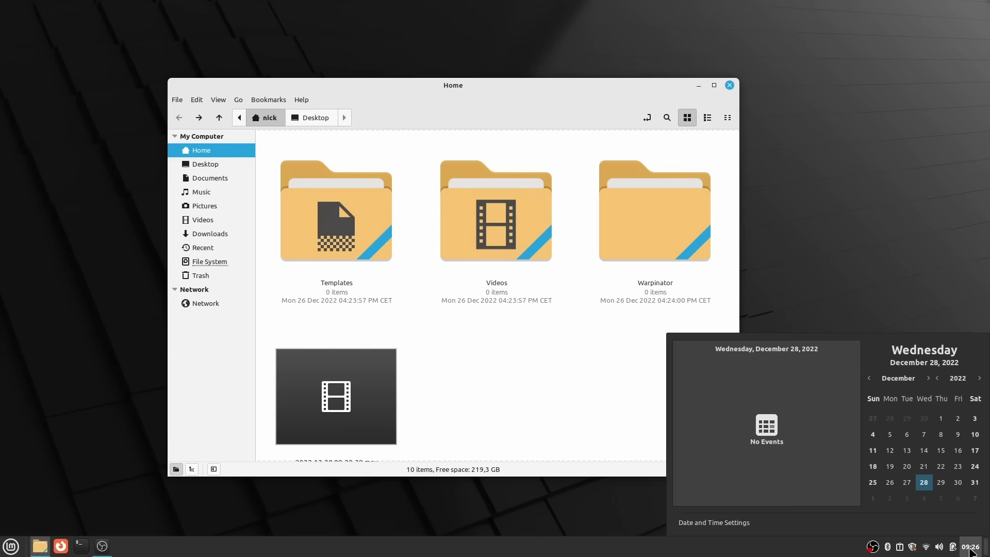
pyautogui.click(971, 547)
pyautogui.click(953, 549)
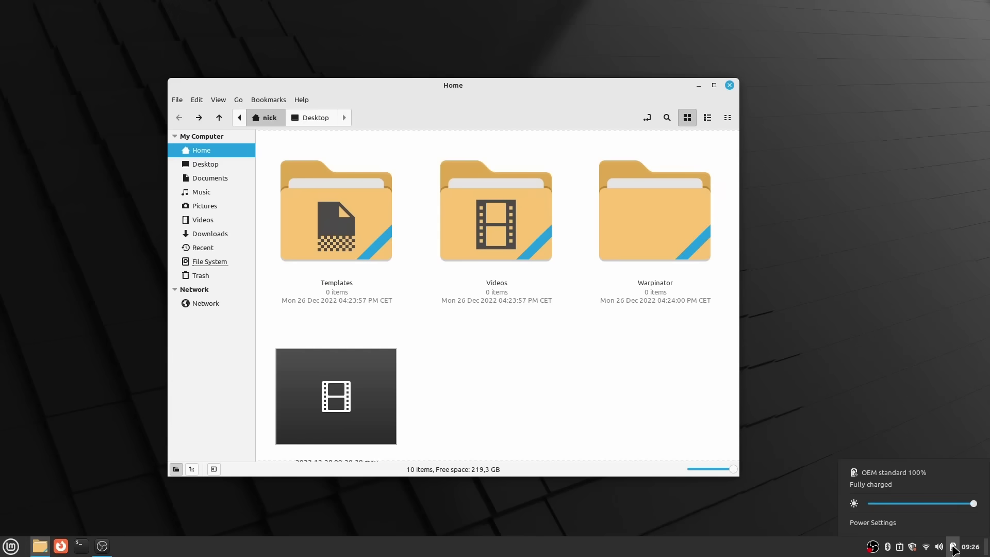
pyautogui.click(954, 549)
pyautogui.click(940, 548)
pyautogui.click(940, 548)
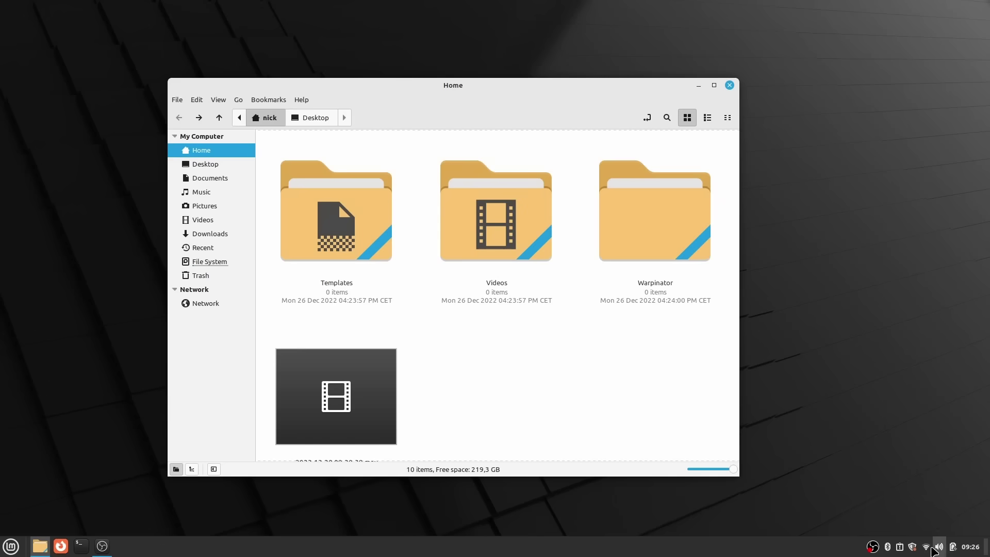
pyautogui.click(926, 548)
pyautogui.click(927, 549)
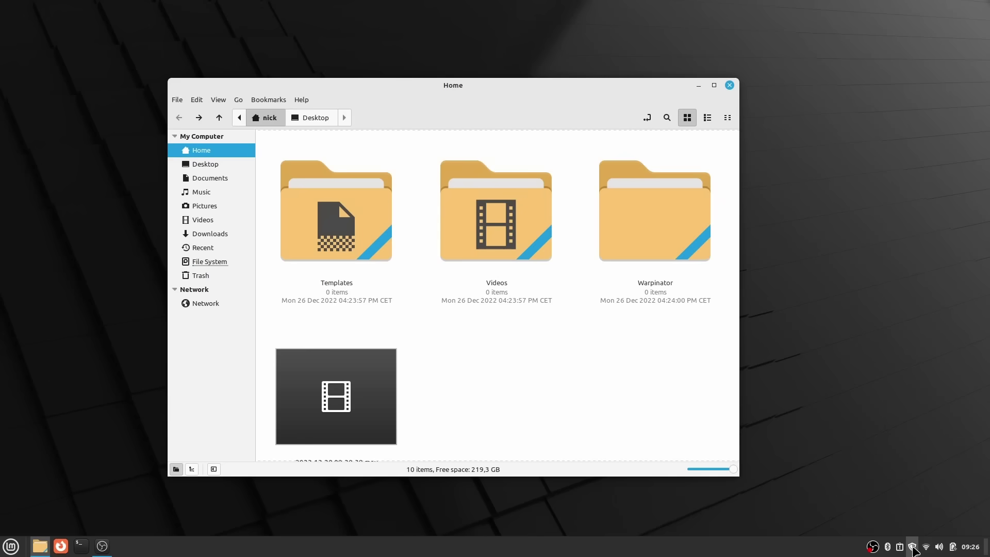
pyautogui.click(912, 548)
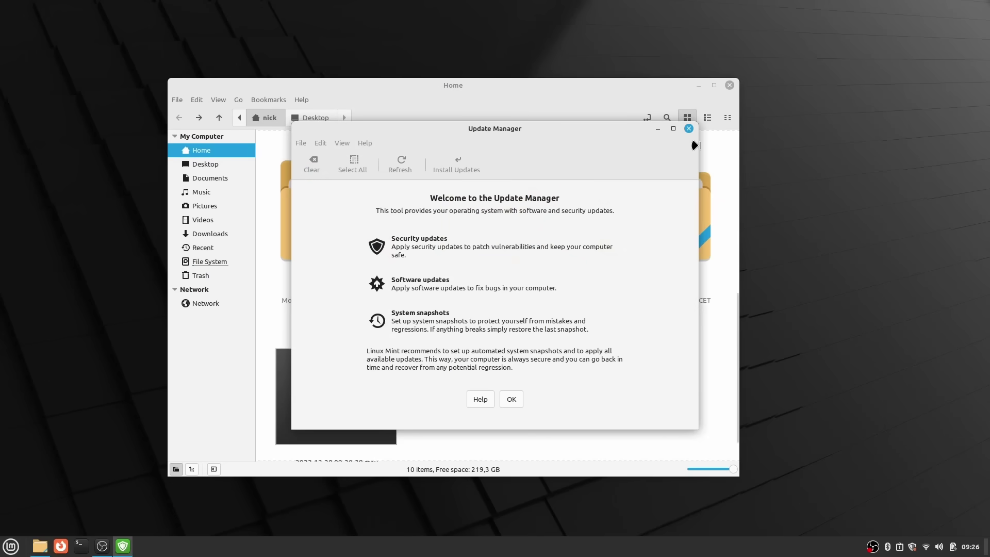
pyautogui.click(689, 129)
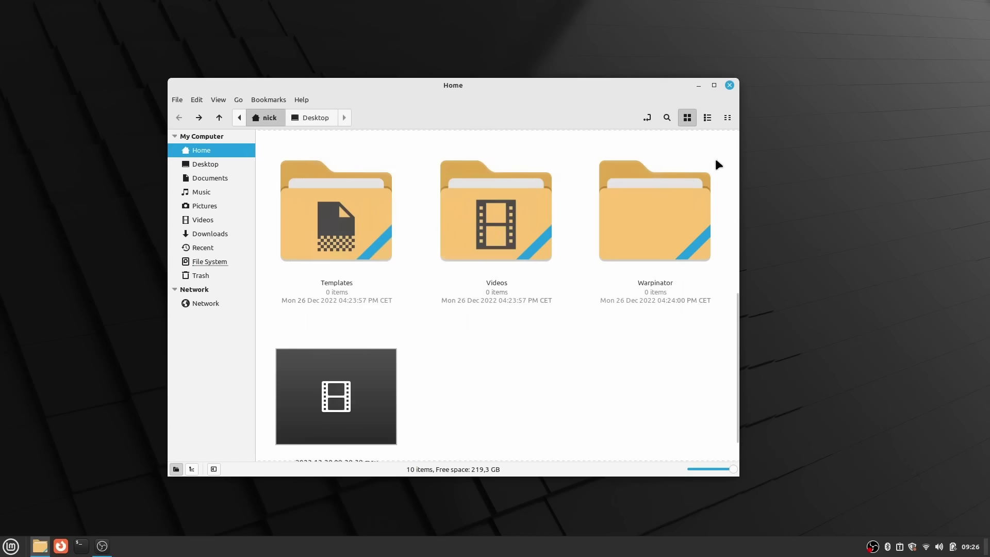
pyautogui.click(899, 548)
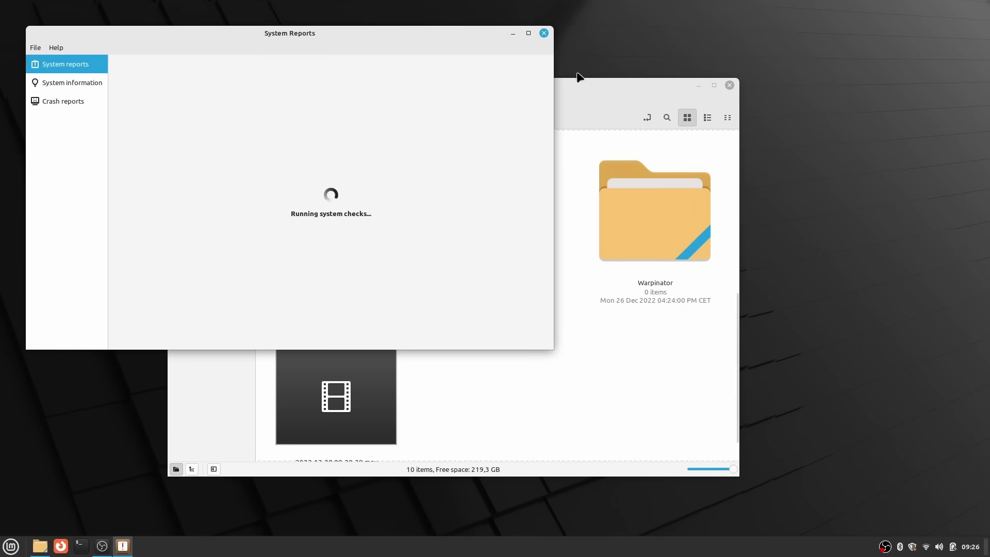
pyautogui.click(544, 34)
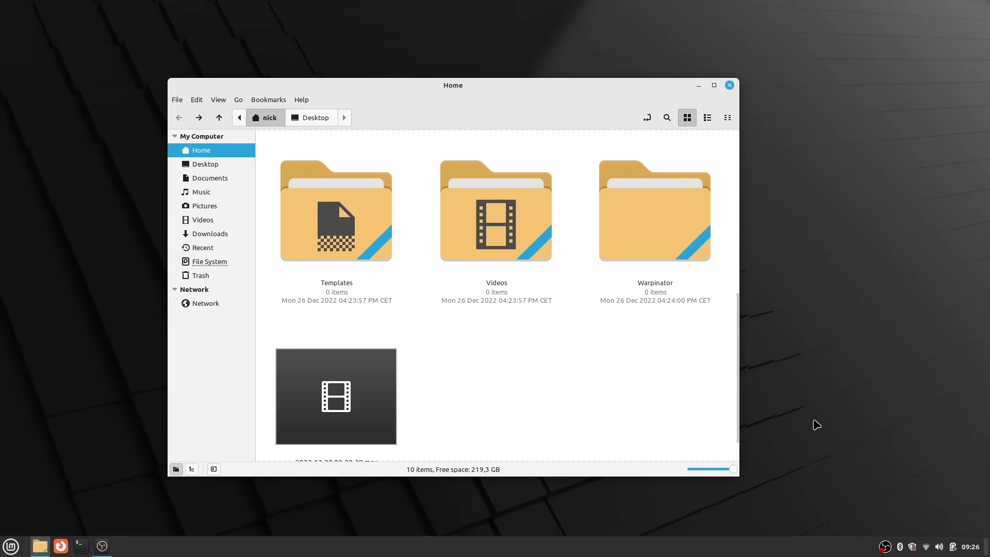
pyautogui.click(900, 548)
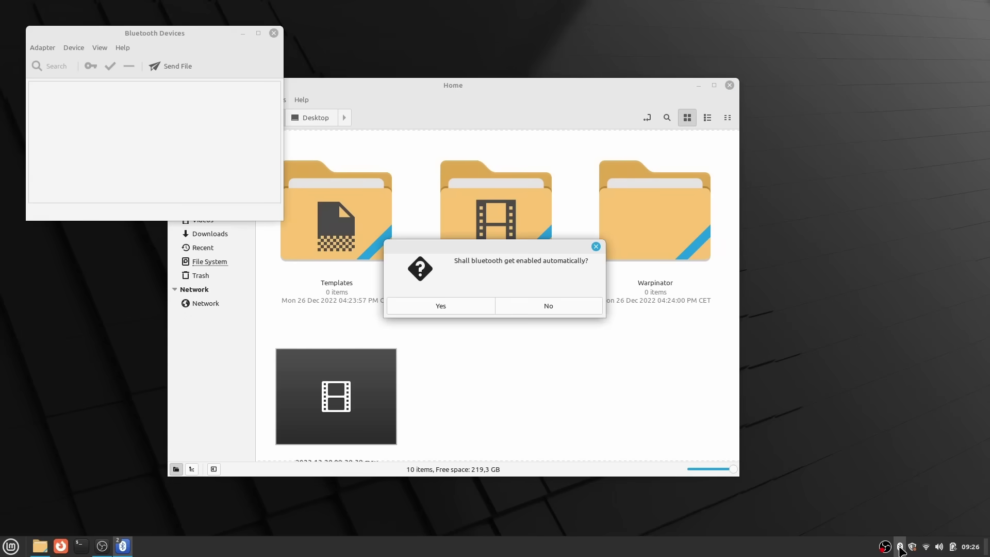
pyautogui.click(517, 306)
pyautogui.click(292, 34)
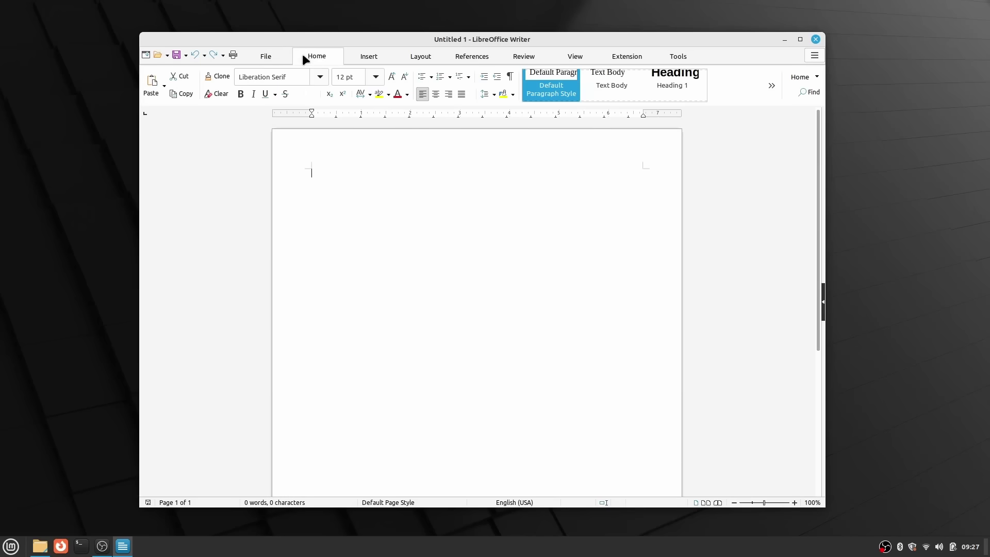
# Step: Browse Writer's Insert, Layout, References, Review, View and Extension tabs
pyautogui.click(363, 60)
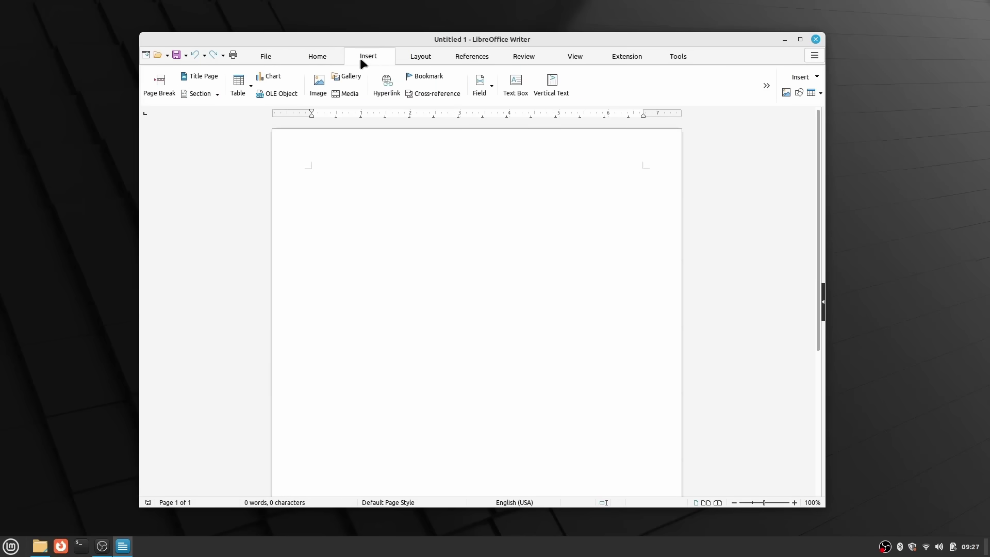
pyautogui.click(419, 56)
pyautogui.click(470, 56)
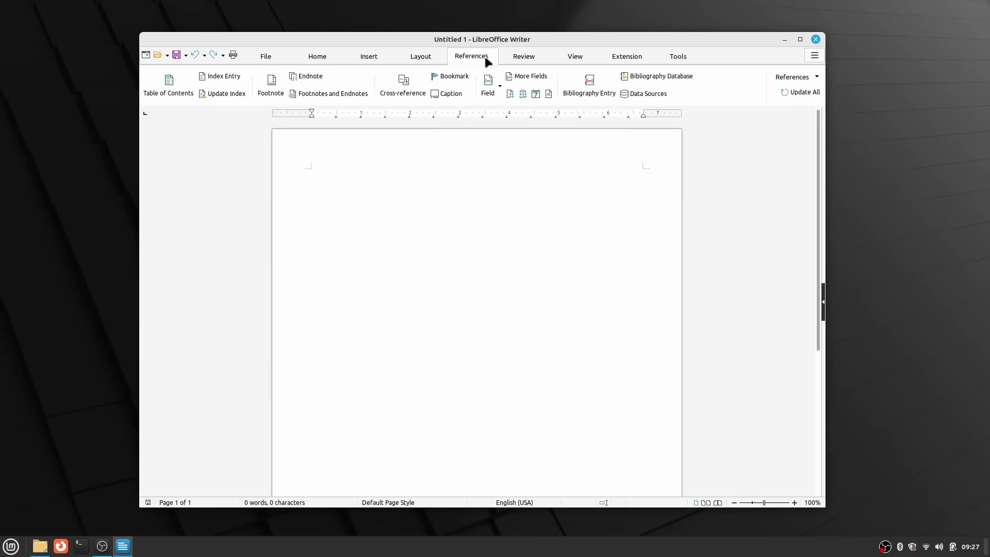
pyautogui.click(532, 58)
pyautogui.click(577, 56)
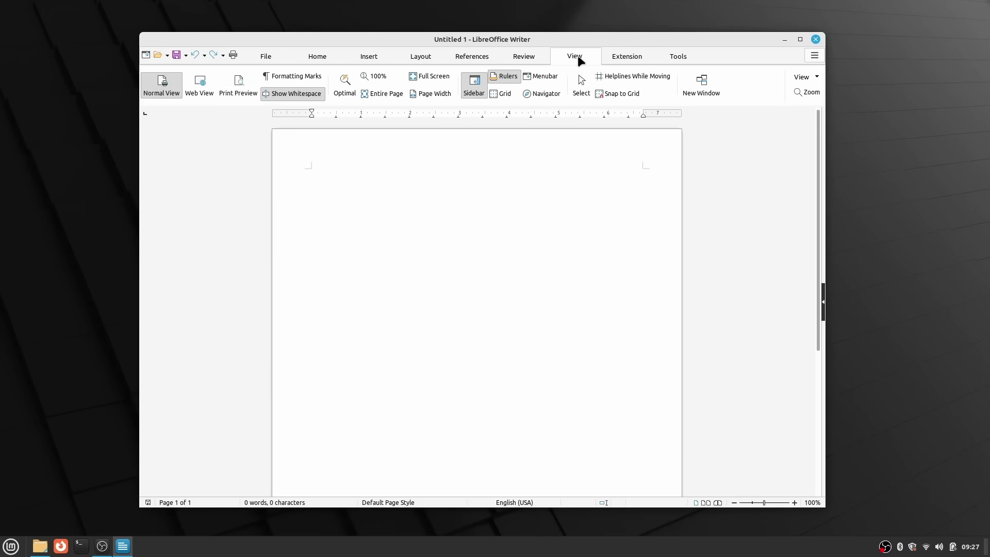
pyautogui.click(639, 57)
# Step: Bring up and dismiss the empty page's context menu, then close Writer
pyautogui.rightClick(522, 205)
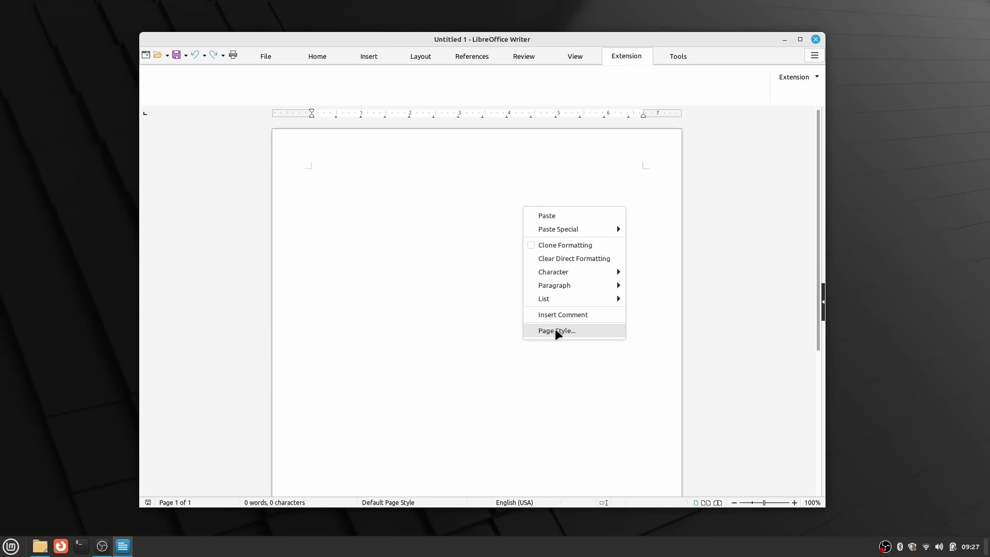
pyautogui.click(664, 268)
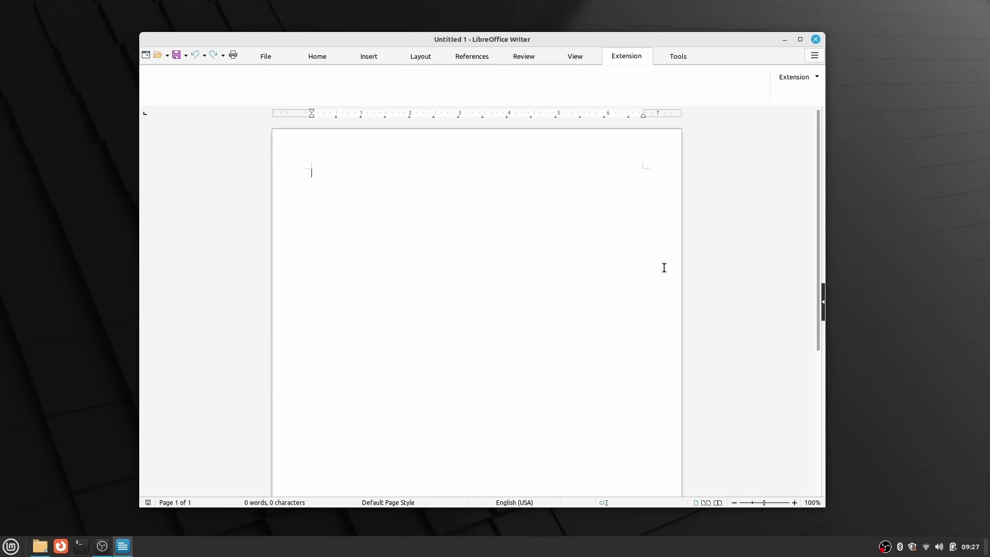
pyautogui.click(816, 39)
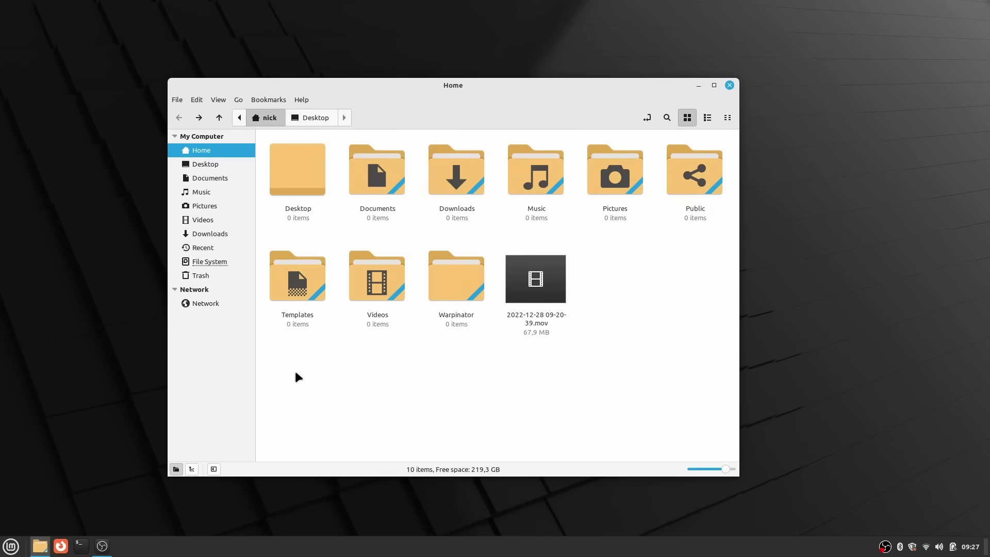
# Step: Open and close the Mint menu, then bring up the desktop menu to change the background
pyautogui.click(9, 546)
pyautogui.click(8, 546)
pyautogui.rightClick(797, 229)
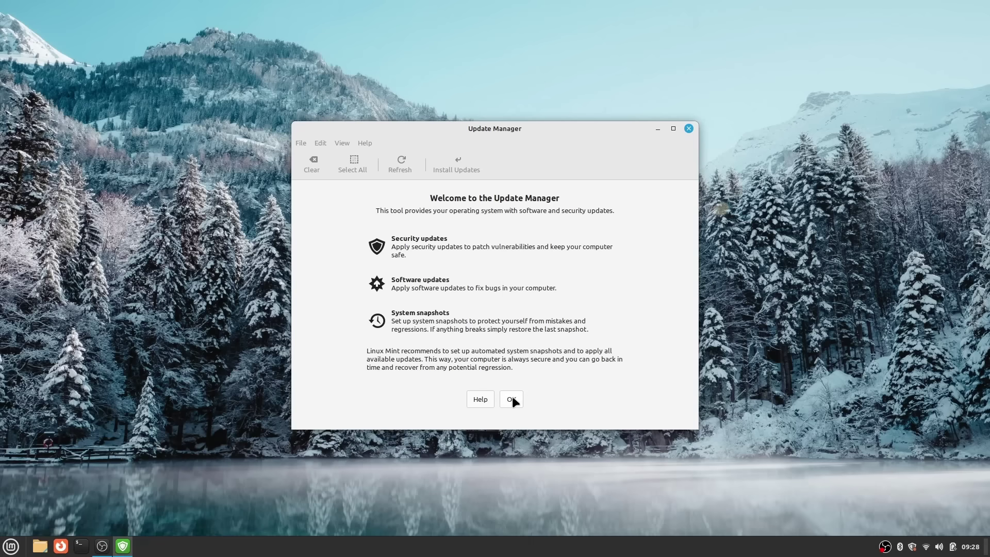
# Step: Dismiss the welcome and local-mirror prompts, refresh the update list, and begin an 'obs' search
pyautogui.click(513, 398)
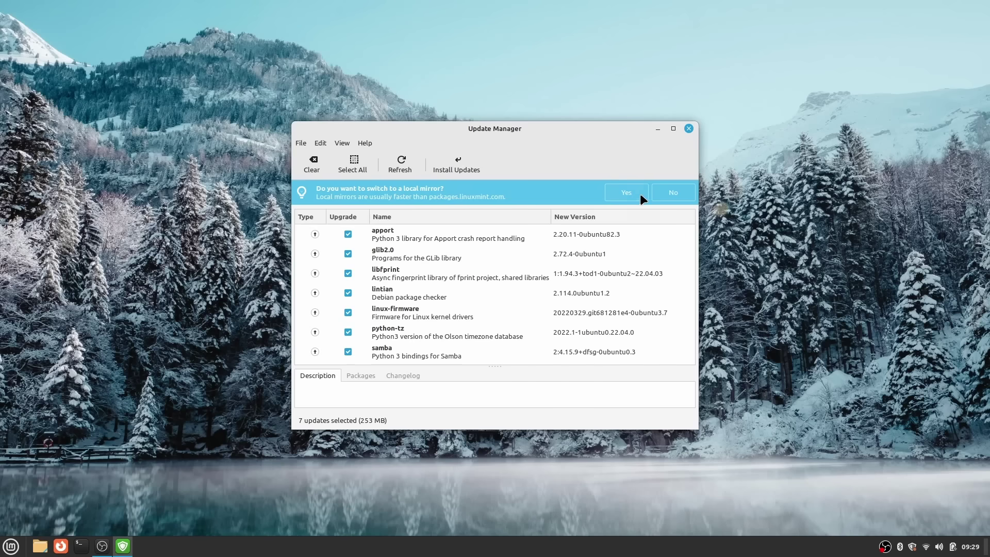
pyautogui.click(673, 195)
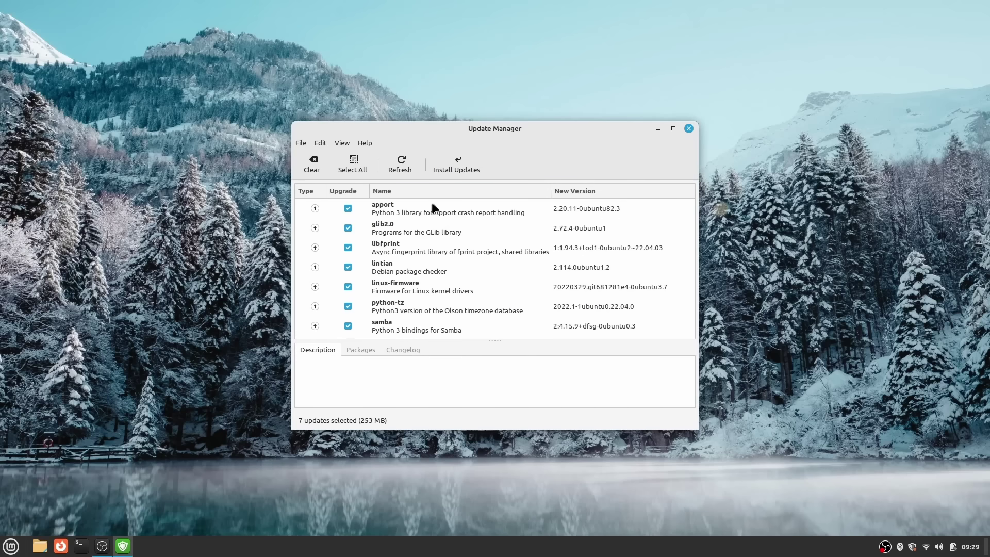
pyautogui.click(400, 165)
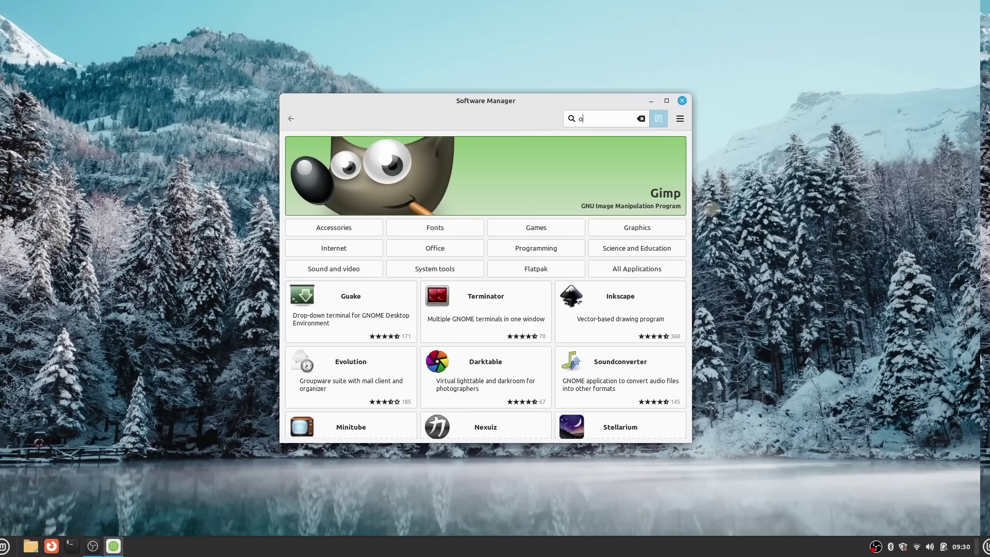
pyautogui.write('bs')
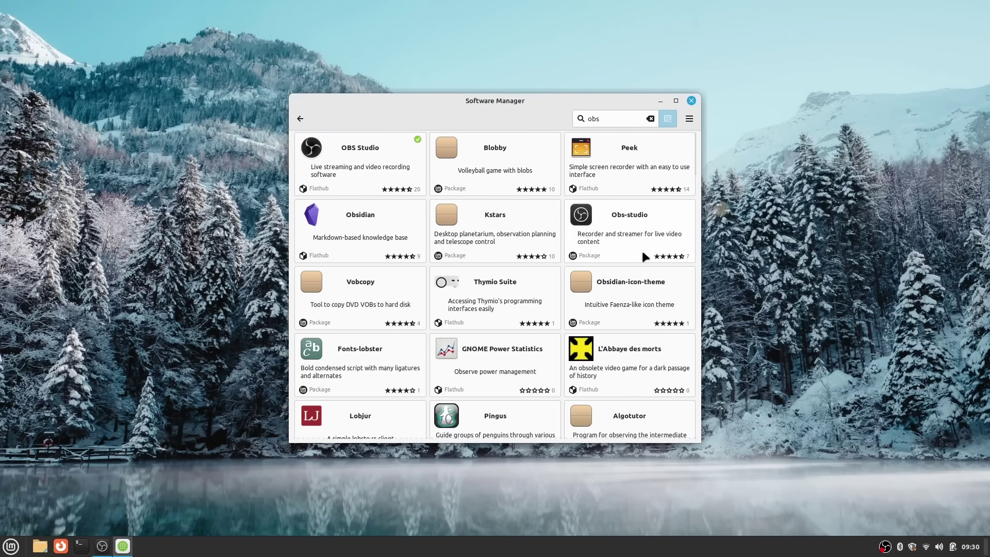
# Step: Open the Obs-studio package from the 'obs' results and list its sources, including Flatpak (Flathub)
pyautogui.press('Tab')
pyautogui.press('Right')
pyautogui.press('Right')
pyautogui.press('Down')
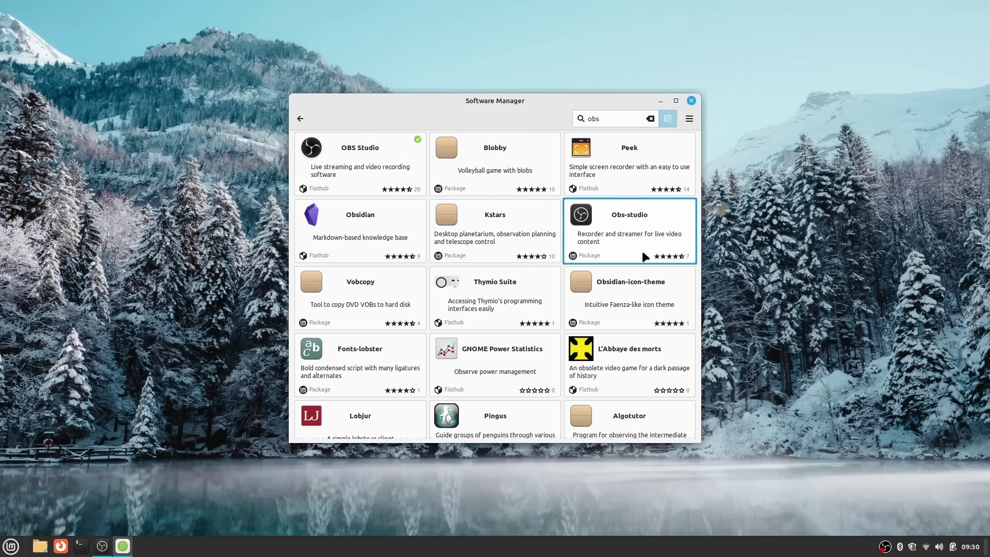
pyautogui.press('Return')
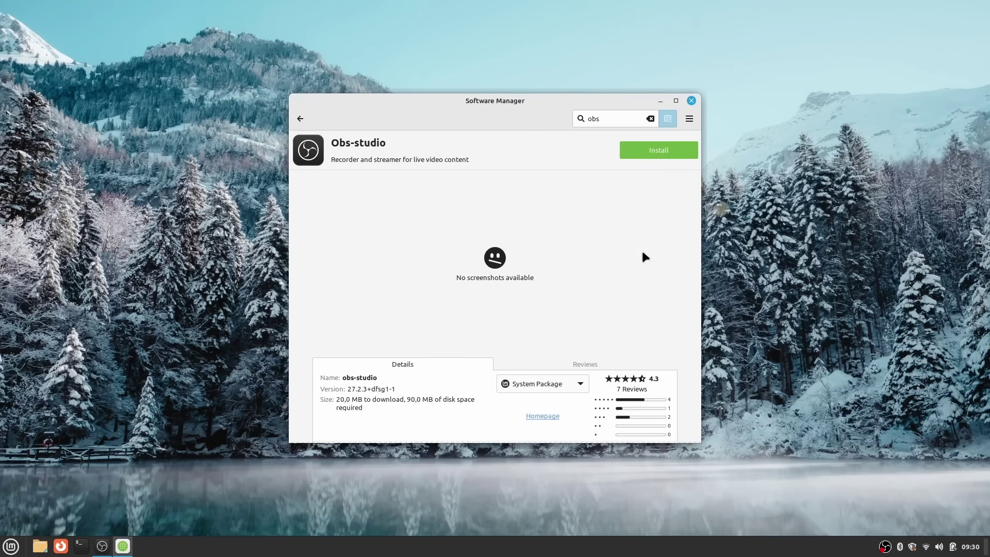
pyautogui.scroll(-4, 596, 312)
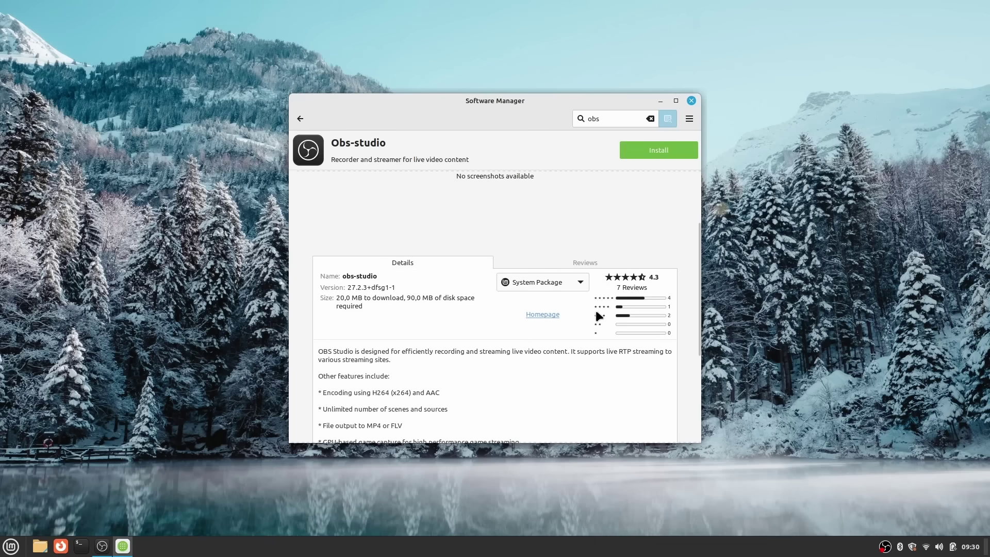
pyautogui.click(575, 282)
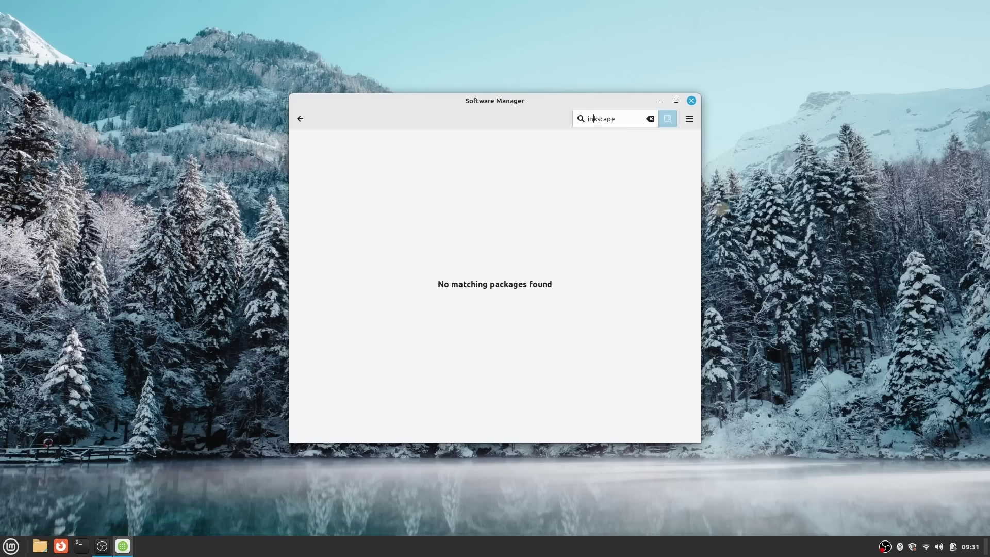
# Step: Search Software Manager for 'inkscape', then replace the term with 'gimp' and search again
pyautogui.press('Return')
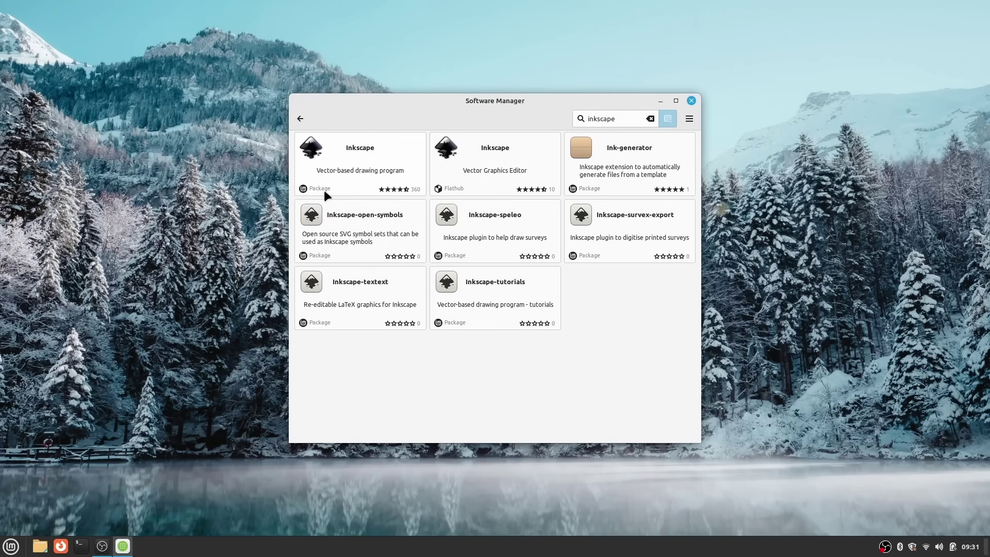
pyautogui.doubleClick(604, 119)
pyautogui.write('gimp')
pyautogui.press('Return')
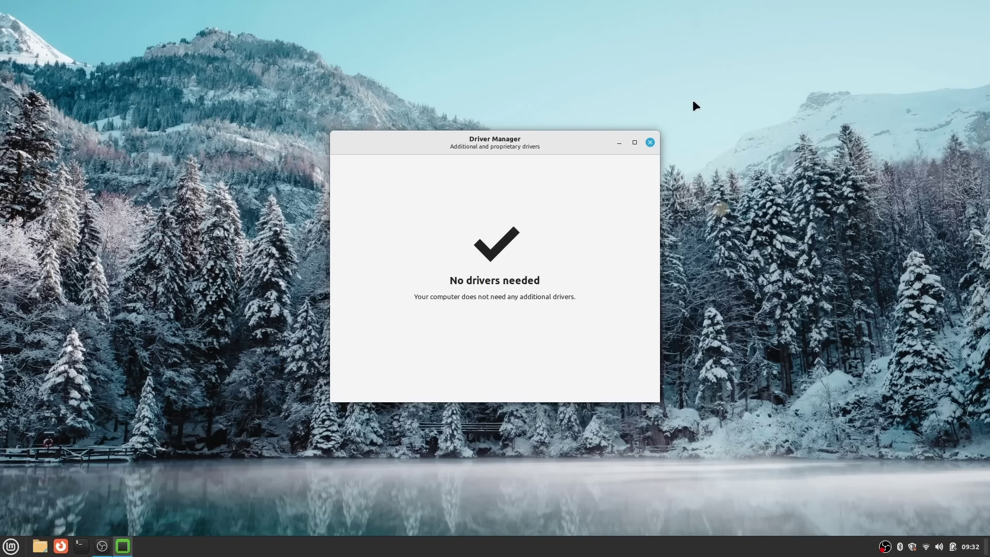
# Step: Switch wireless off from the network tray icon and close Driver Manager
pyautogui.click(925, 549)
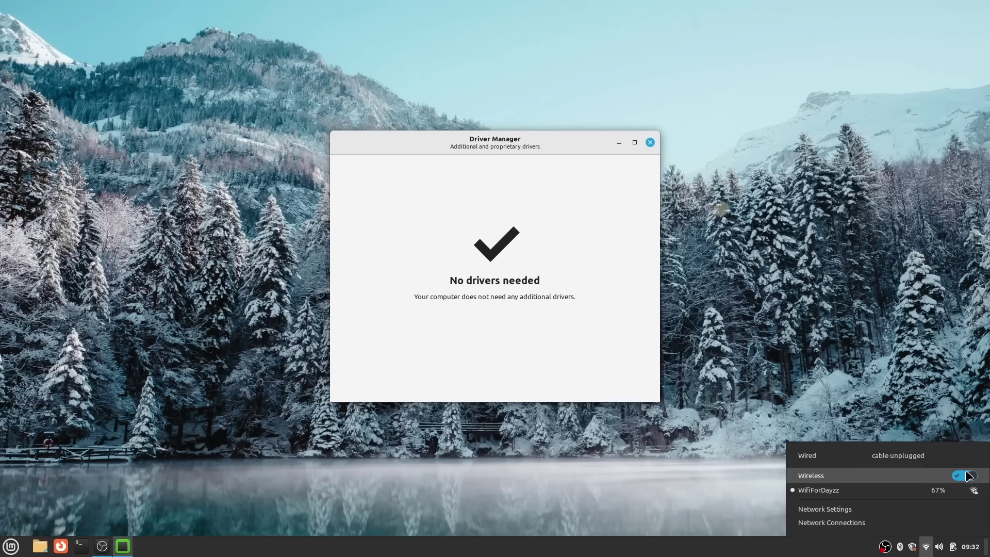
pyautogui.click(966, 474)
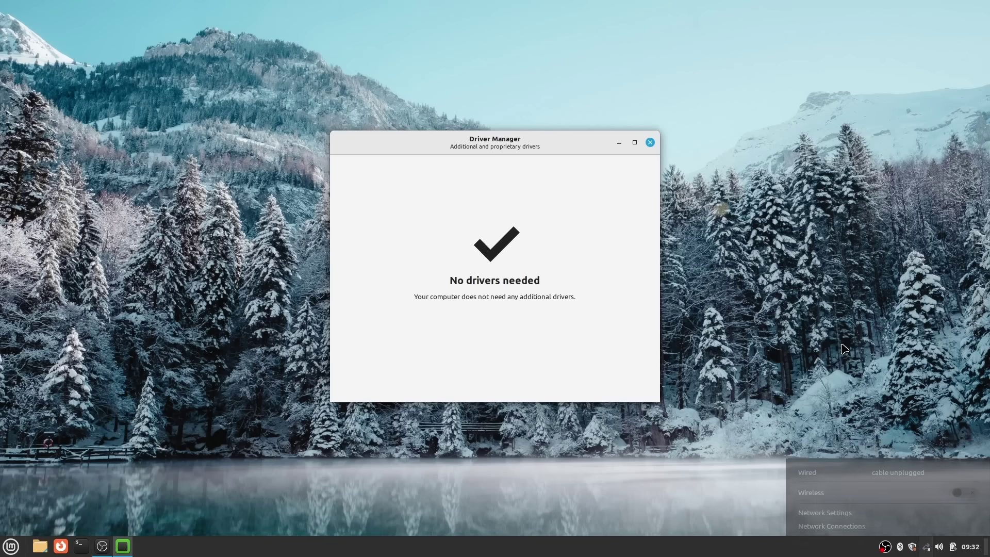
pyautogui.click(650, 143)
pyautogui.press('super')
# Step: Launch Driver Manager through a 'driver' search and mount the installation media after entering the password
pyautogui.write('driver')
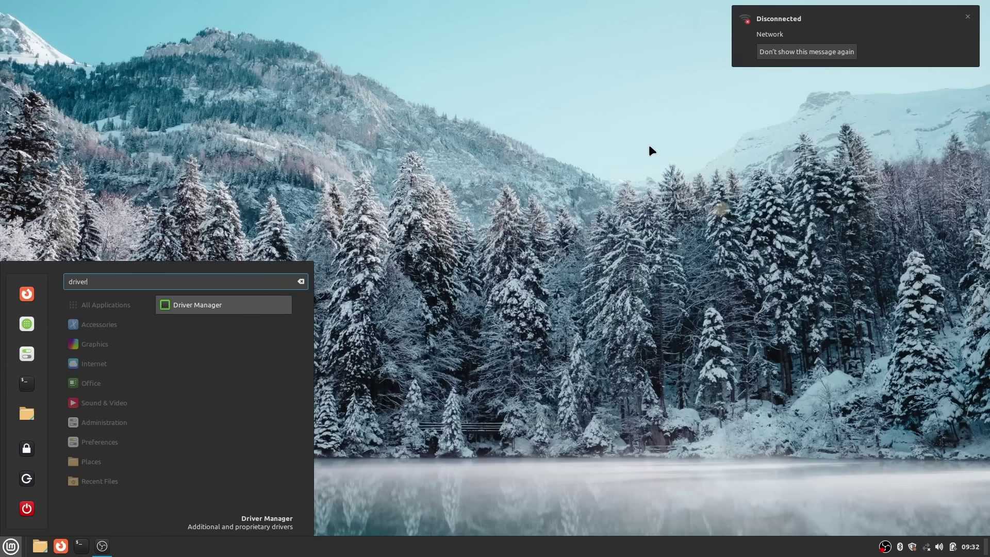
pyautogui.press('Return')
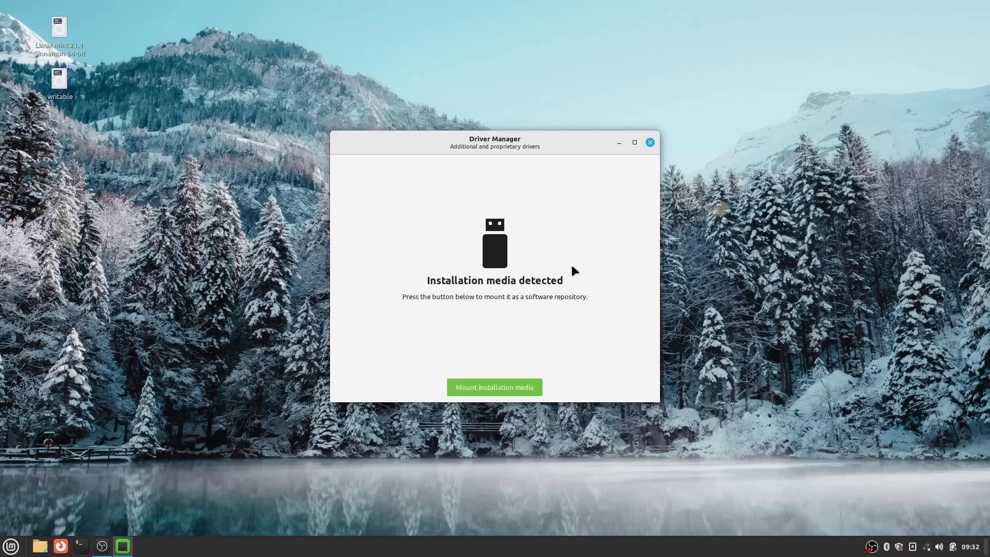
pyautogui.click(496, 389)
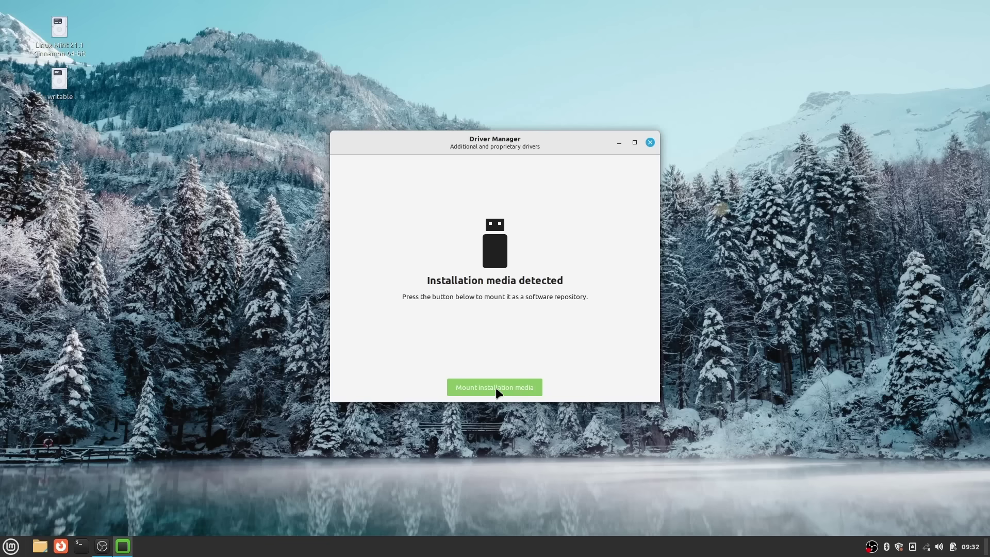
pyautogui.write('•••')
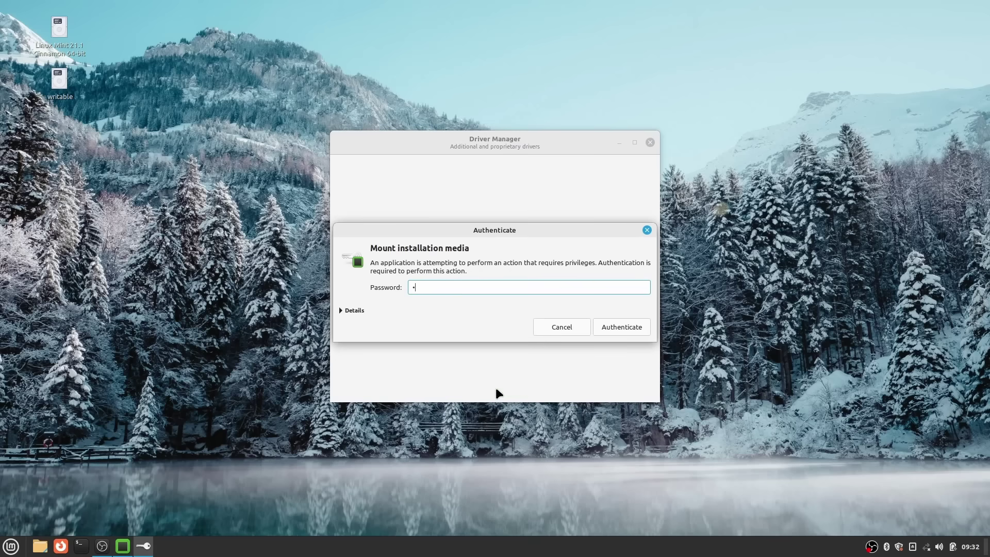
pyautogui.press('Return')
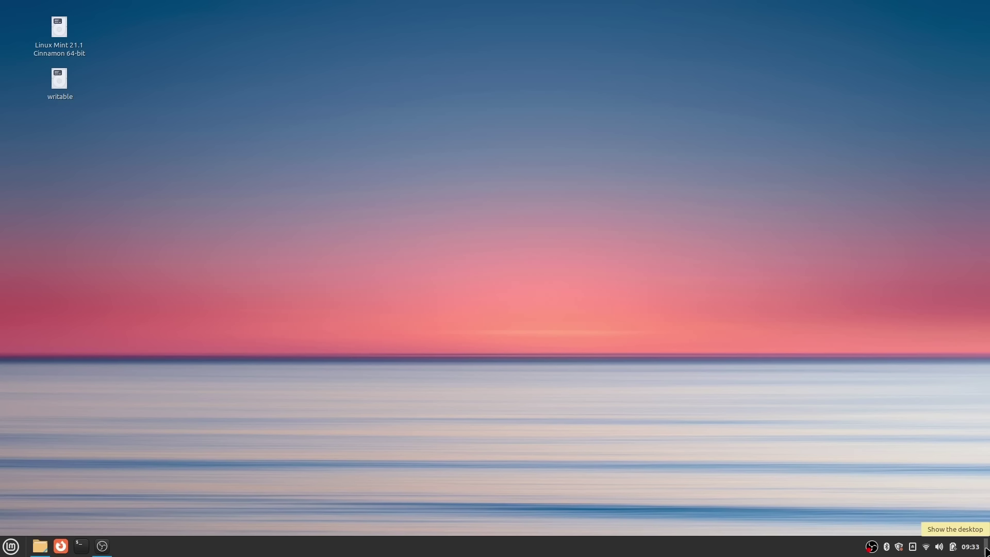
# Step: Enable desktop peek with the blur effect in the corner bar settings
pyautogui.click(39, 546)
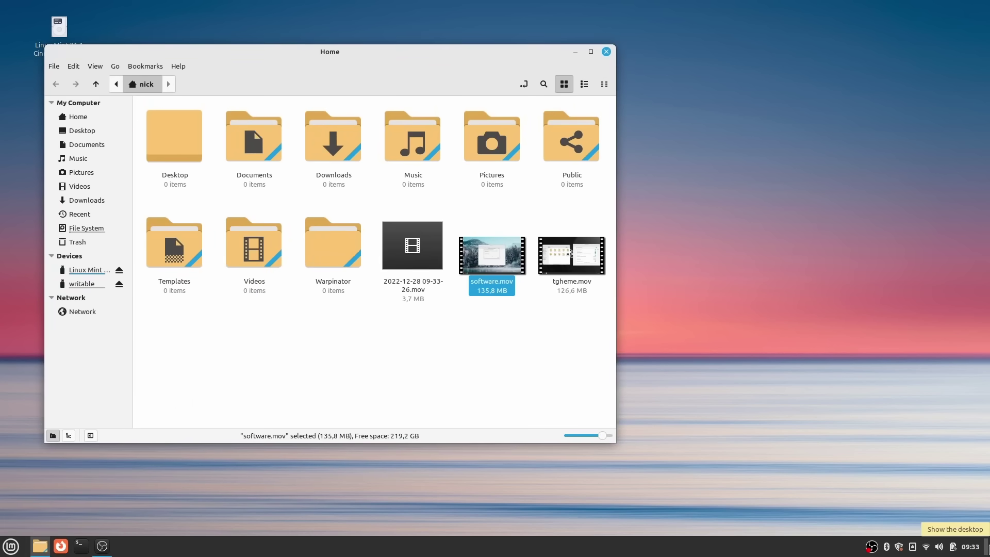
pyautogui.rightClick(986, 547)
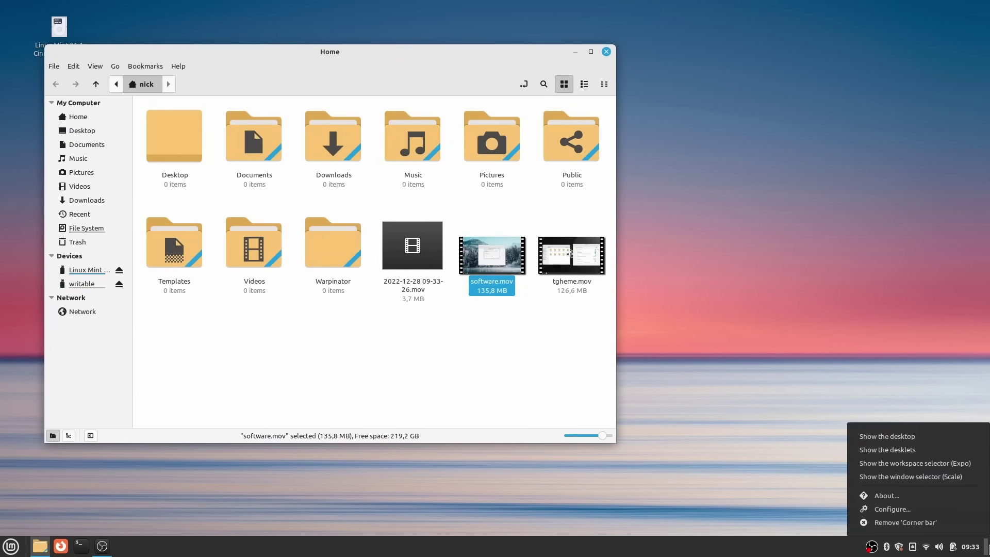
pyautogui.click(920, 508)
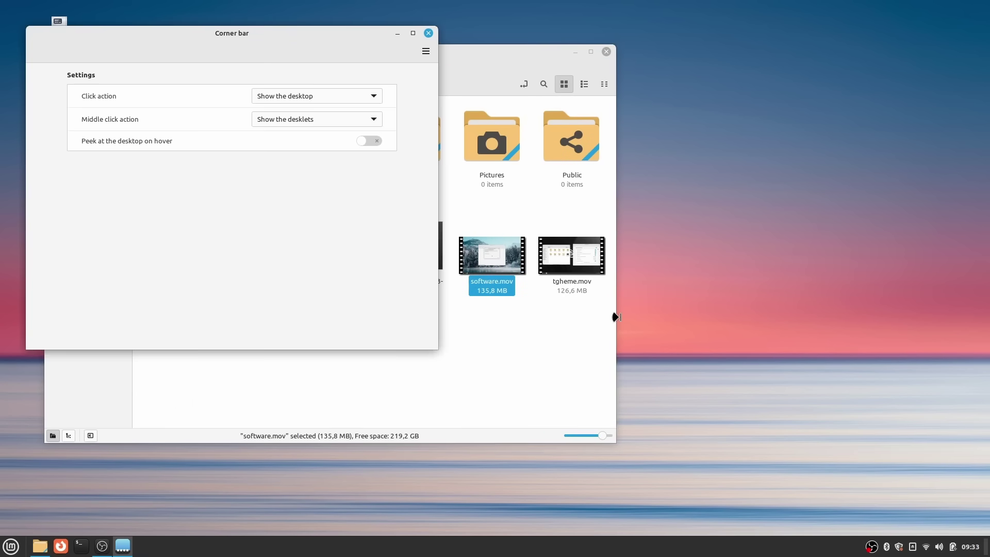
pyautogui.click(366, 138)
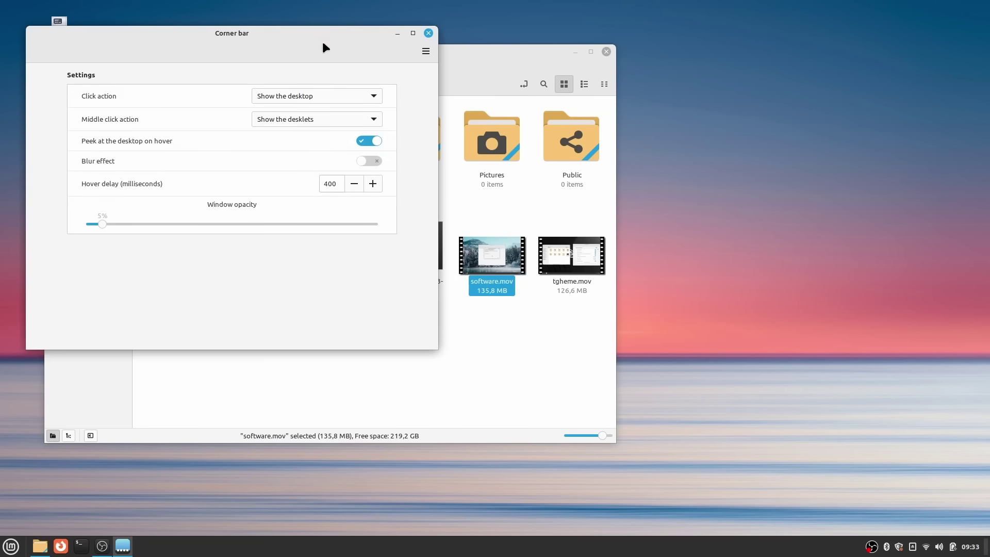
pyautogui.moveTo(316, 33); pyautogui.dragTo(863, 68)
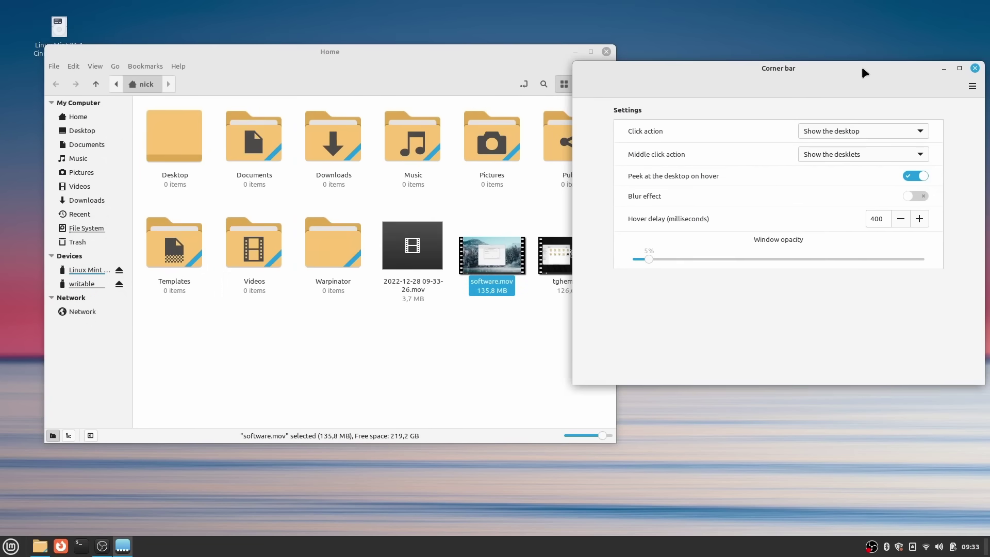
pyautogui.click(488, 52)
pyautogui.moveTo(488, 52); pyautogui.dragTo(431, 54)
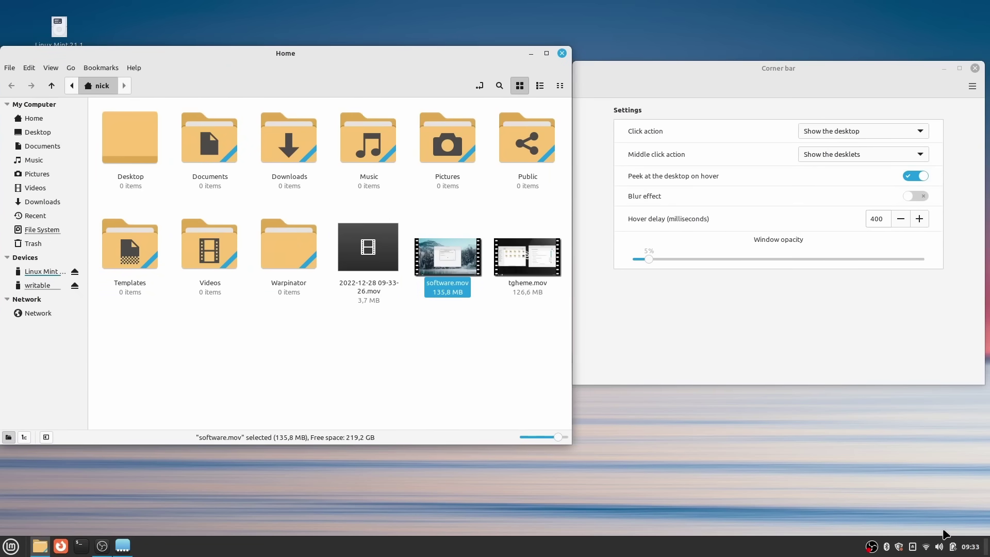
pyautogui.moveTo(986, 548)
pyautogui.click(916, 196)
# Step: Set click action to Scale and middle click to Expo, testing each, then return to Workspace 1
pyautogui.click(887, 131)
pyautogui.click(862, 178)
pyautogui.click(985, 547)
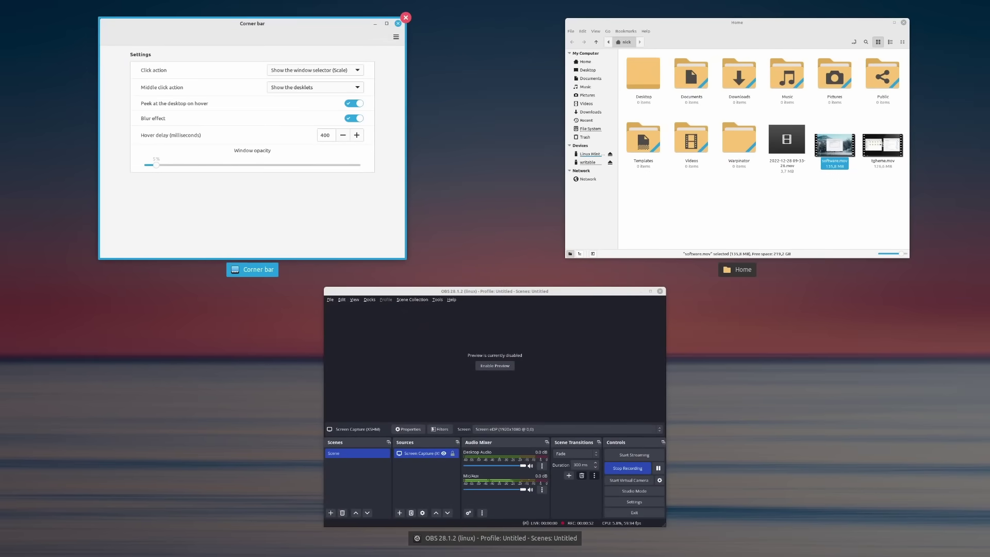
pyautogui.press('Escape')
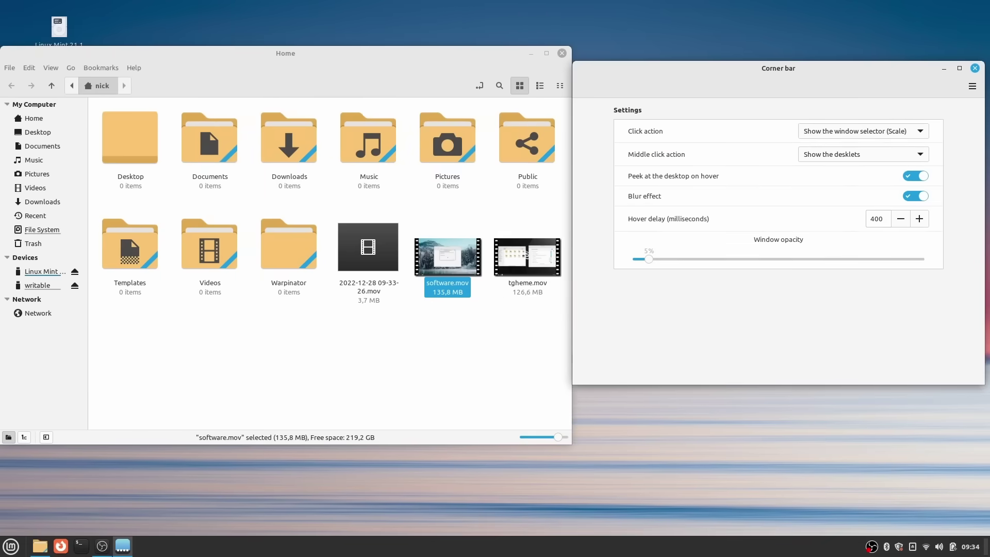
pyautogui.click(890, 153)
pyautogui.click(881, 168)
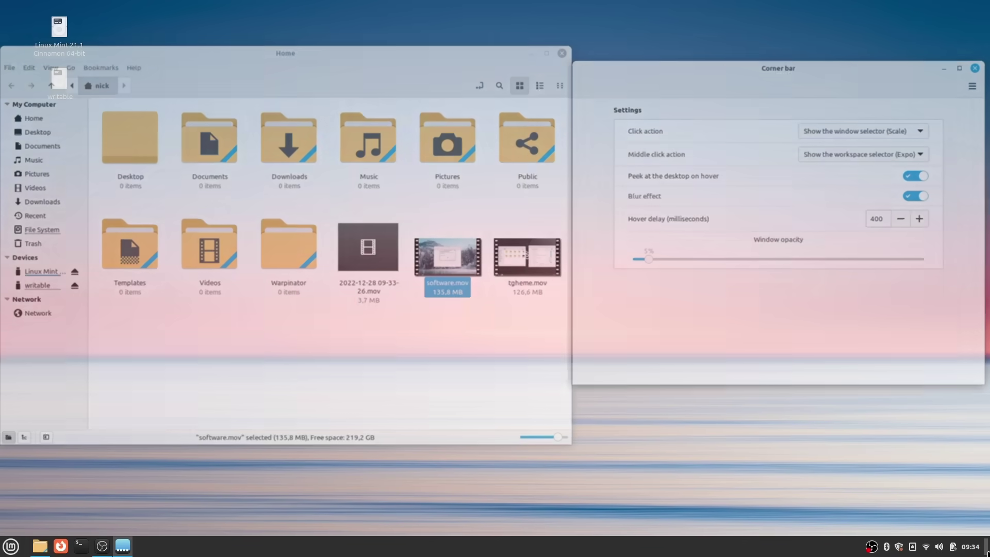
pyautogui.middleClick(986, 547)
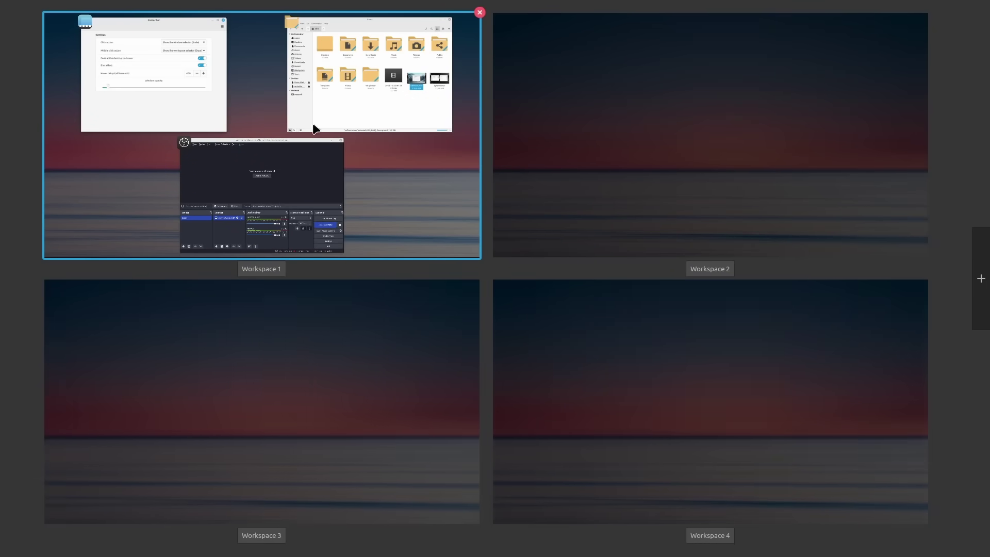
pyautogui.click(315, 126)
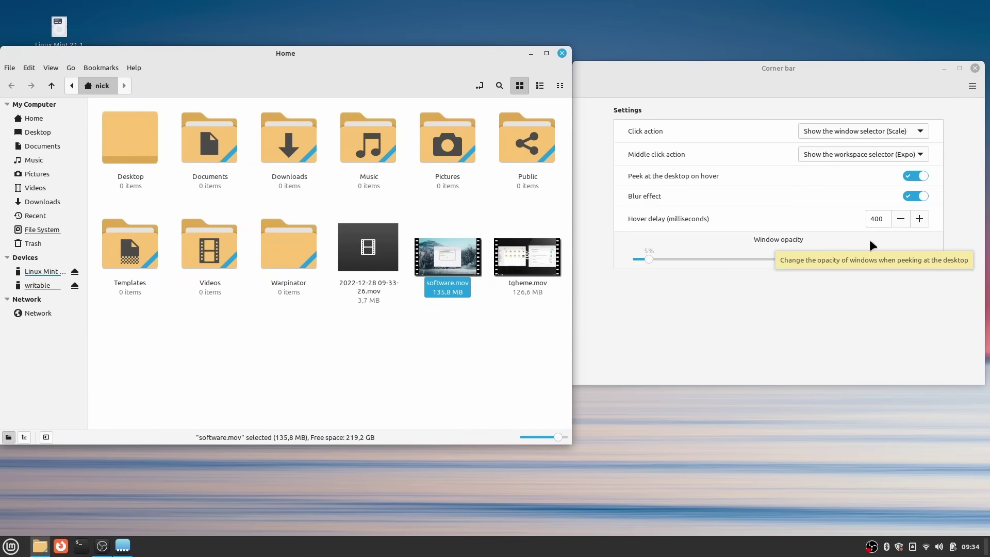
pyautogui.rightClick(581, 135)
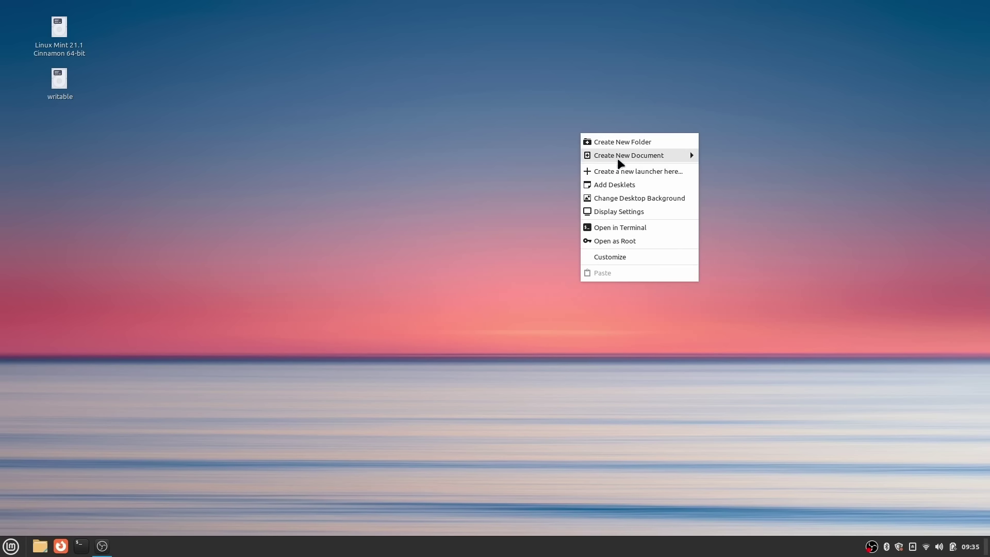
# Step: Show Home, Trash and Network desktop icons, toggling Computer on and back off
pyautogui.click(630, 216)
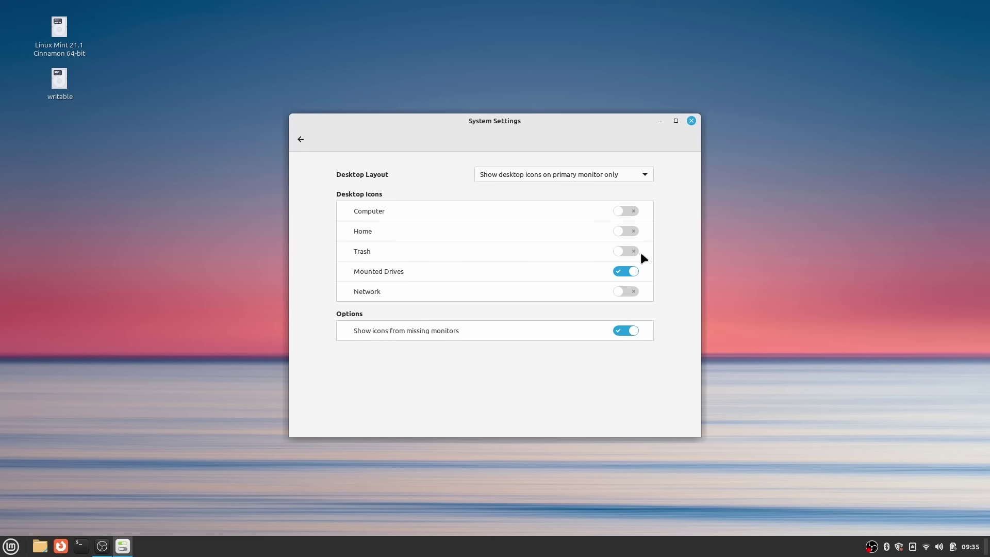
pyautogui.click(630, 212)
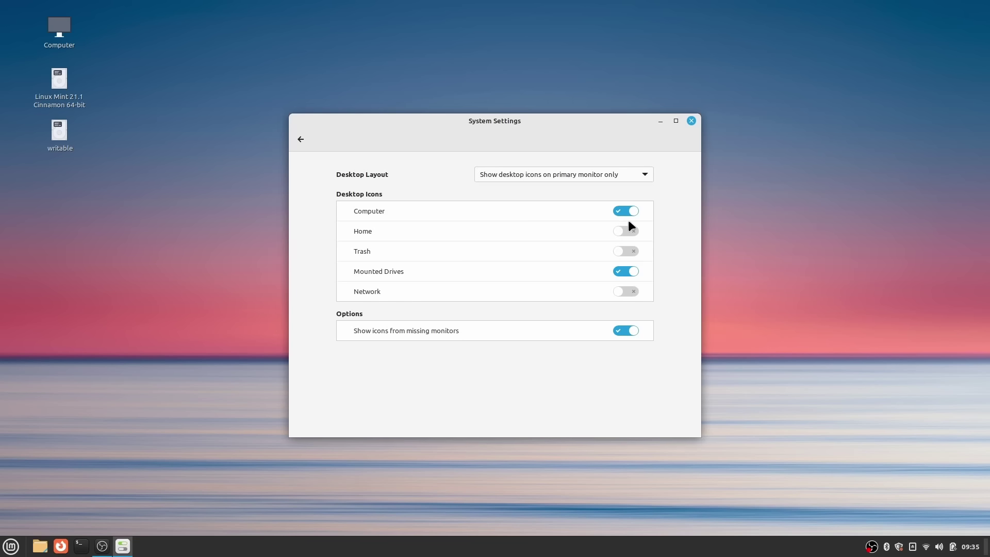
pyautogui.click(628, 231)
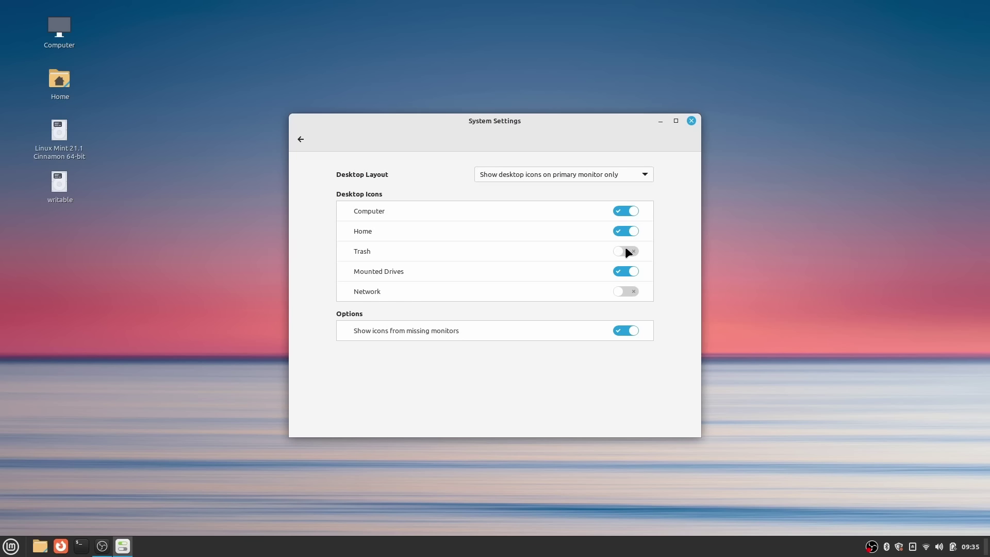
pyautogui.click(625, 247)
pyautogui.click(625, 292)
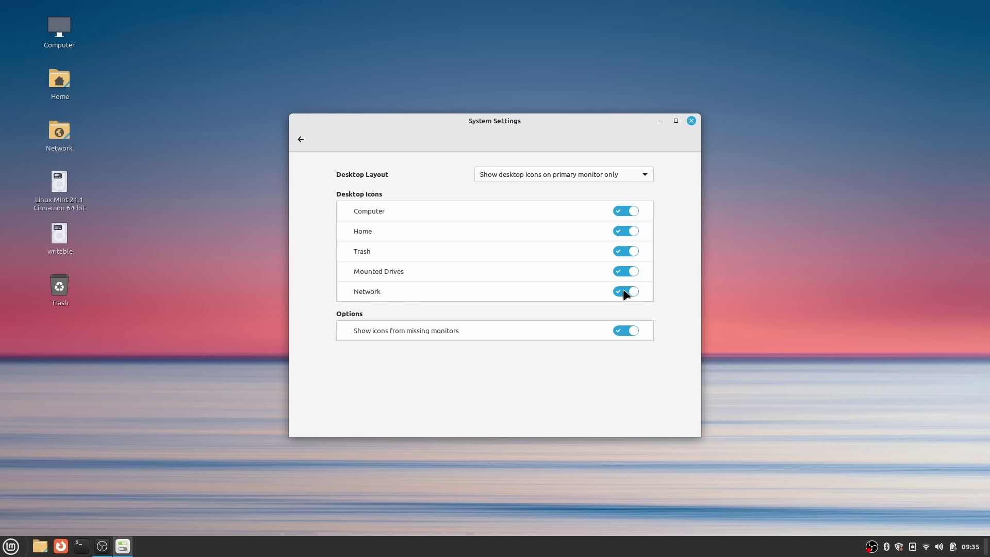
pyautogui.click(625, 211)
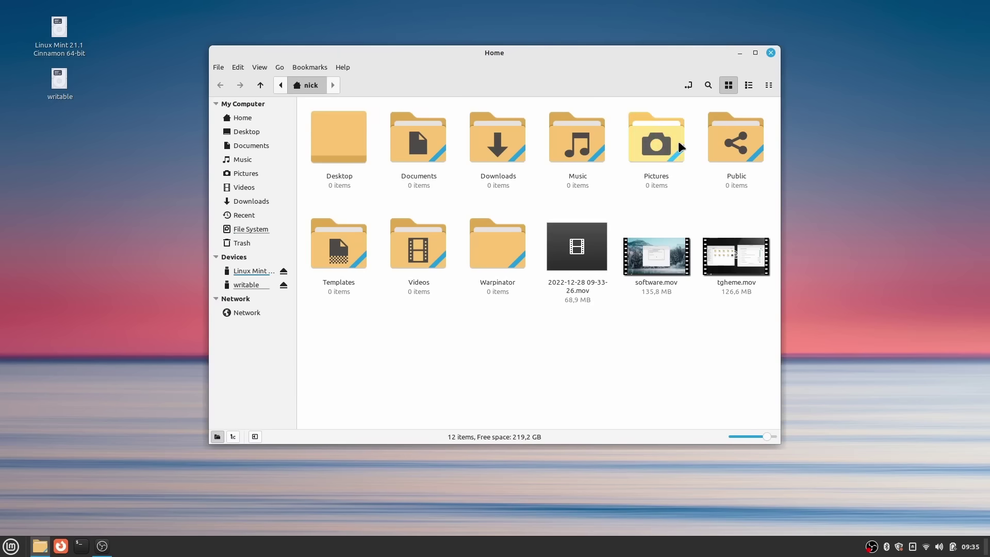
# Step: Switch the home folder to list view, reveal the /home/nick path, and open Documents
pyautogui.click(749, 85)
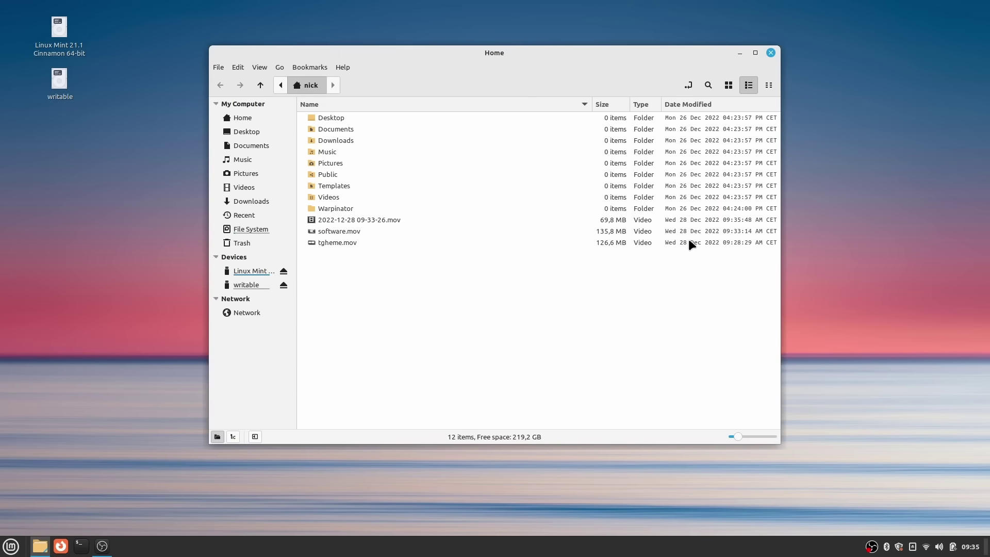
pyautogui.click(309, 85)
pyautogui.click(345, 85)
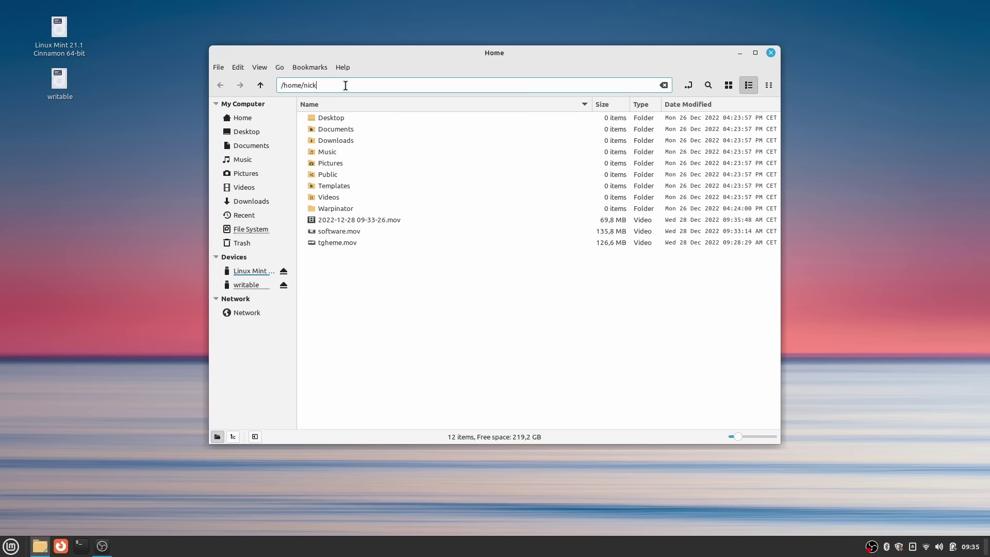
pyautogui.doubleClick(332, 130)
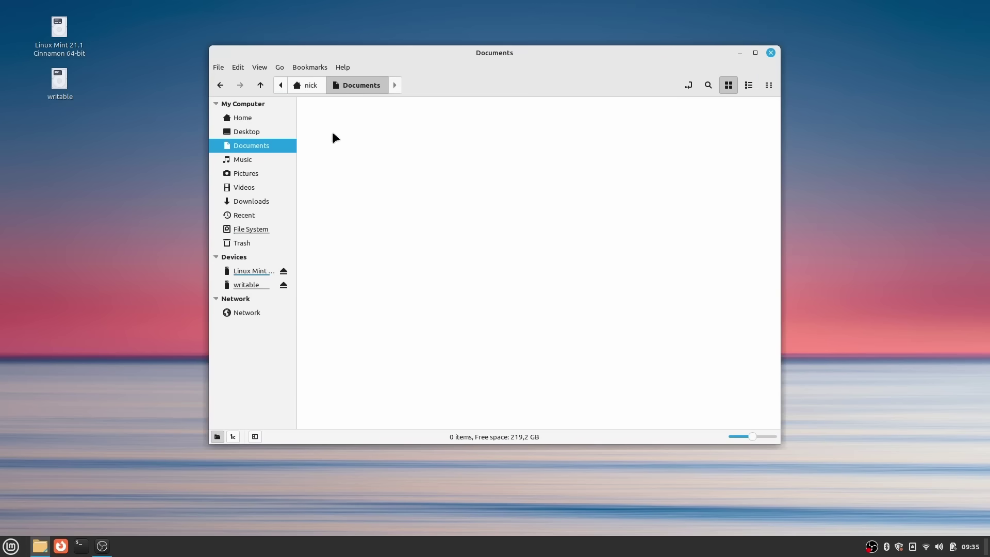
pyautogui.click(353, 87)
pyautogui.click(244, 118)
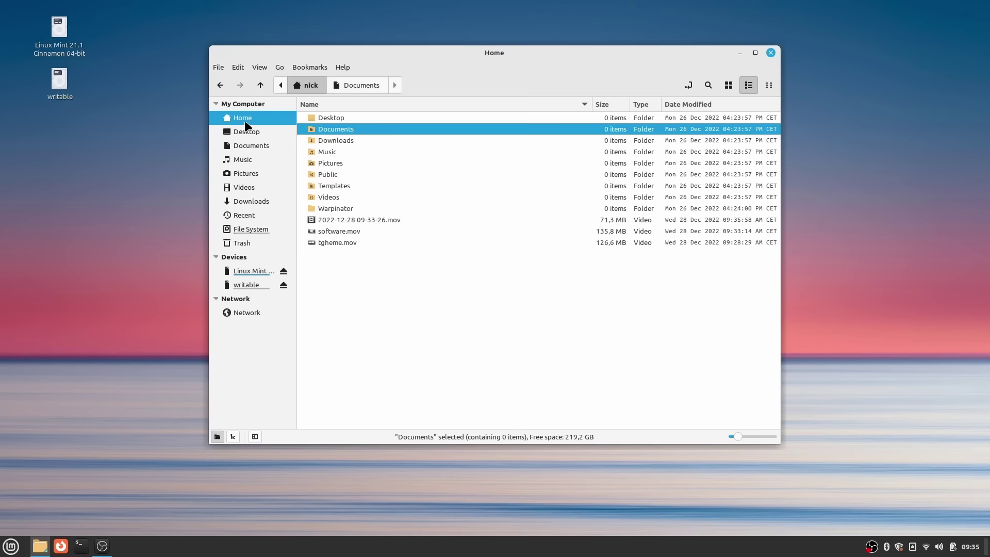
pyautogui.doubleClick(335, 129)
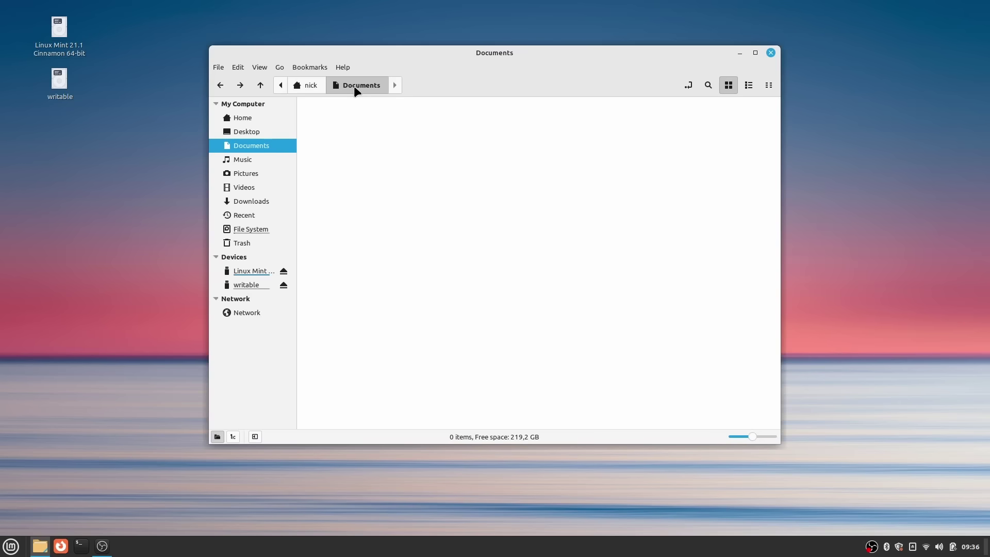
pyautogui.click(353, 86)
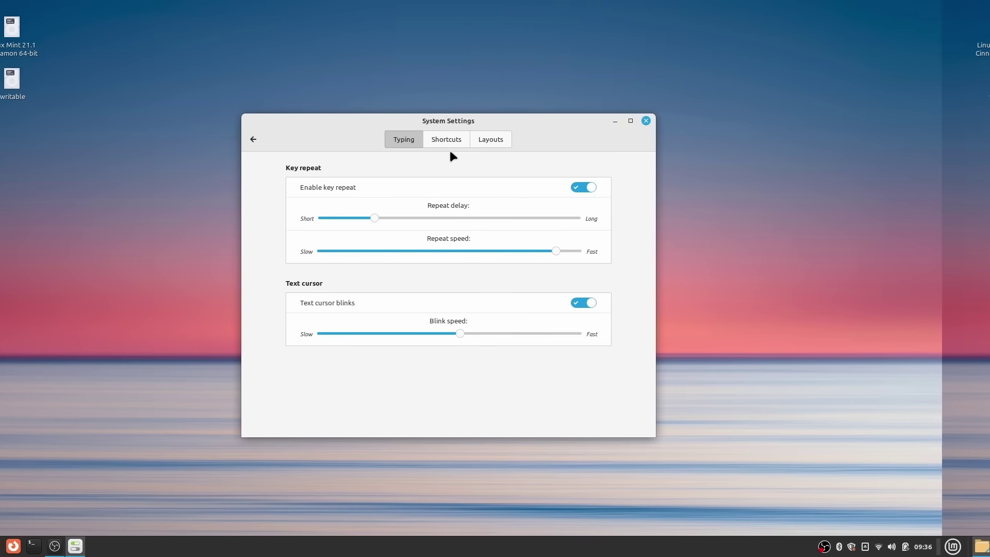
# Step: Search keyboard shortcuts for 'selec' and compare the window and workspace selection bindings
pyautogui.click(449, 142)
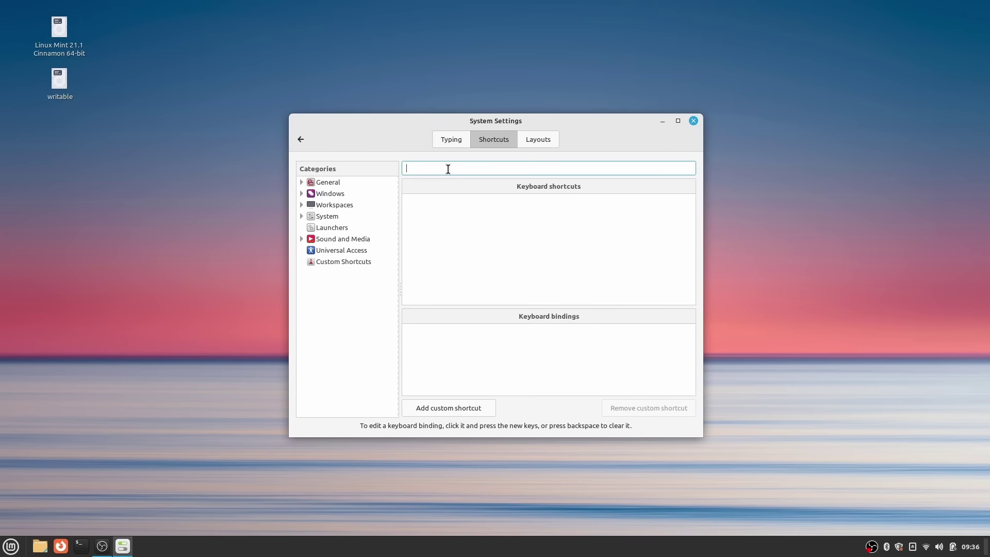
pyautogui.write('selec')
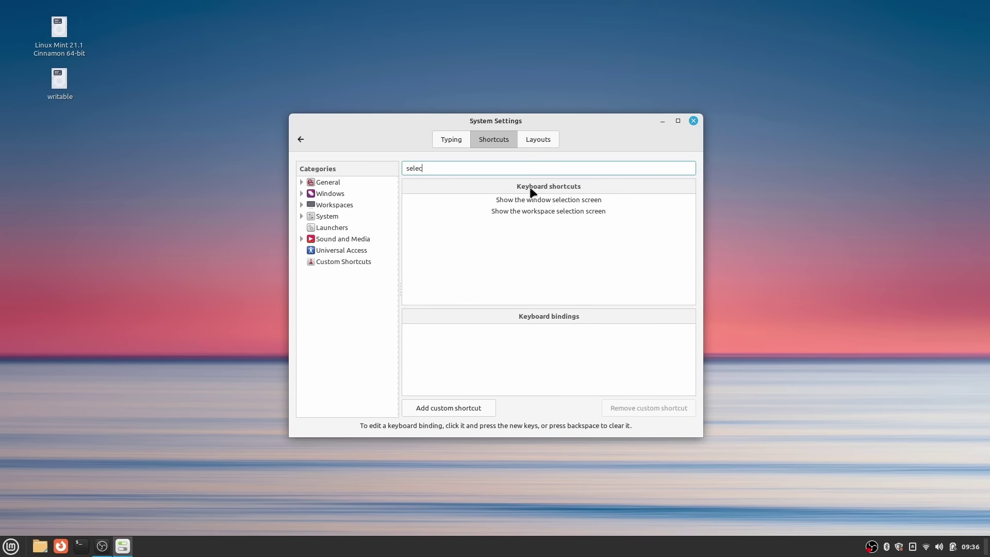
pyautogui.click(572, 201)
pyautogui.click(557, 211)
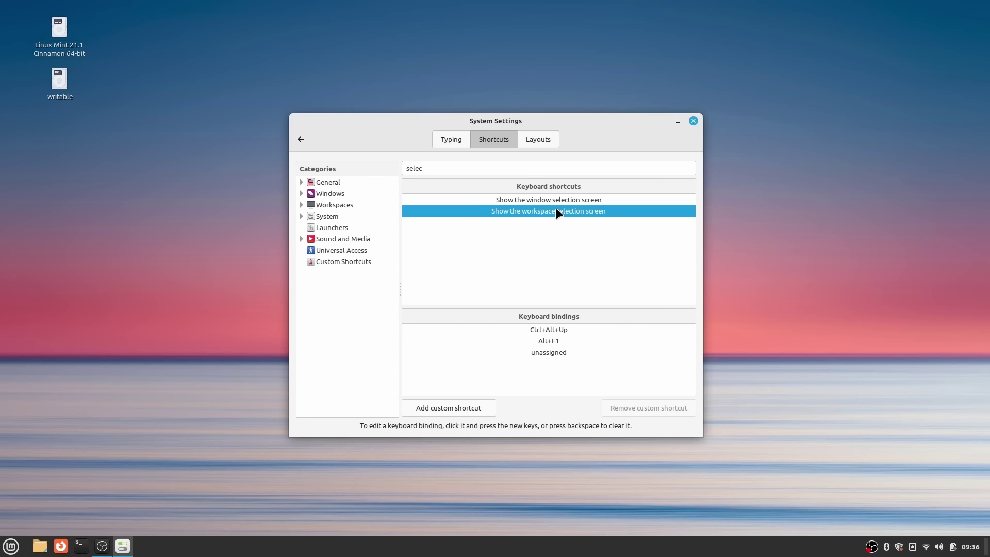
pyautogui.click(554, 202)
pyautogui.click(555, 212)
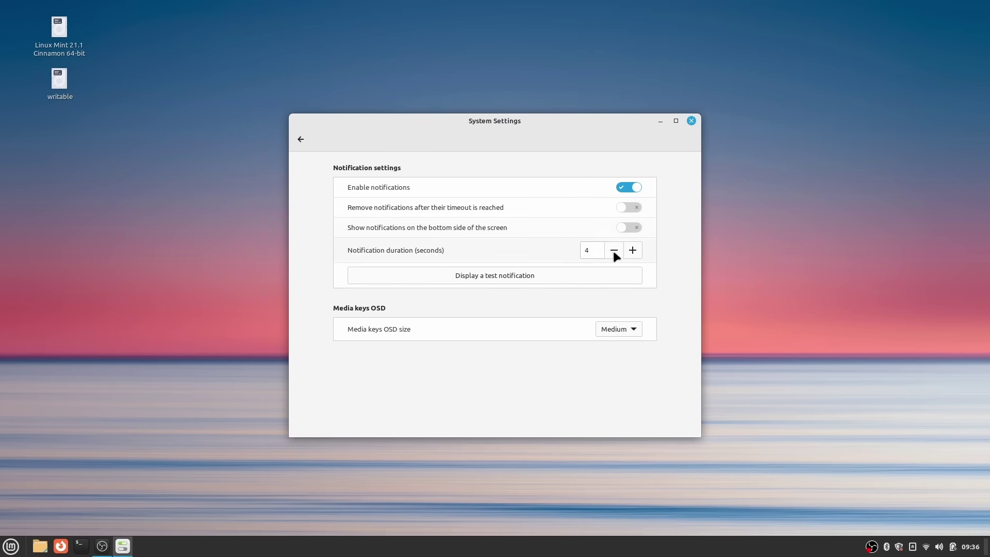
# Step: Raise the notification duration from 4 to 10 seconds
pyautogui.click(632, 251)
pyautogui.click(630, 250)
pyautogui.click(629, 251)
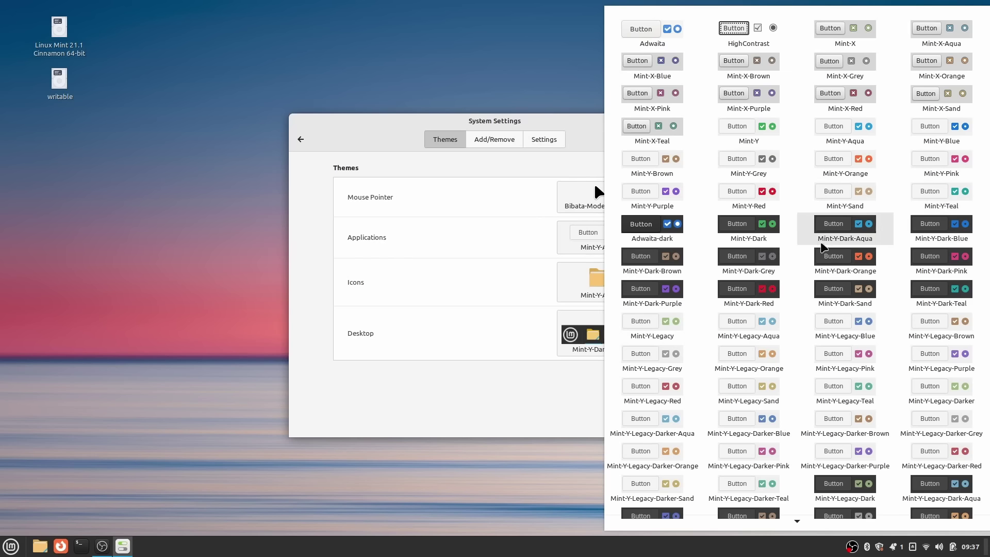
pyautogui.scroll(-3, 790, 375)
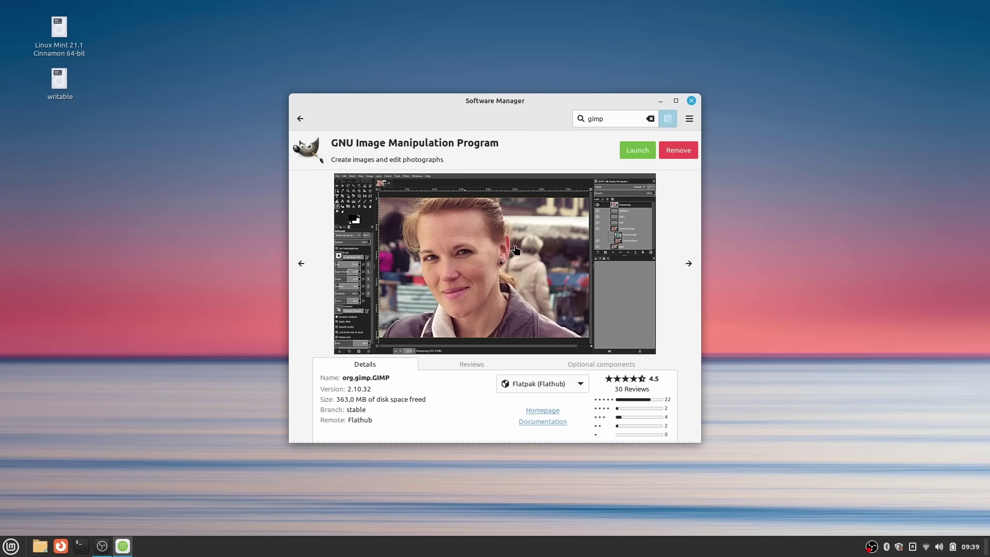
# Step: Remove GIMP, mark ffmpeg for installation in Synaptic, review changes, and enlarge the login pointer
pyautogui.click(681, 146)
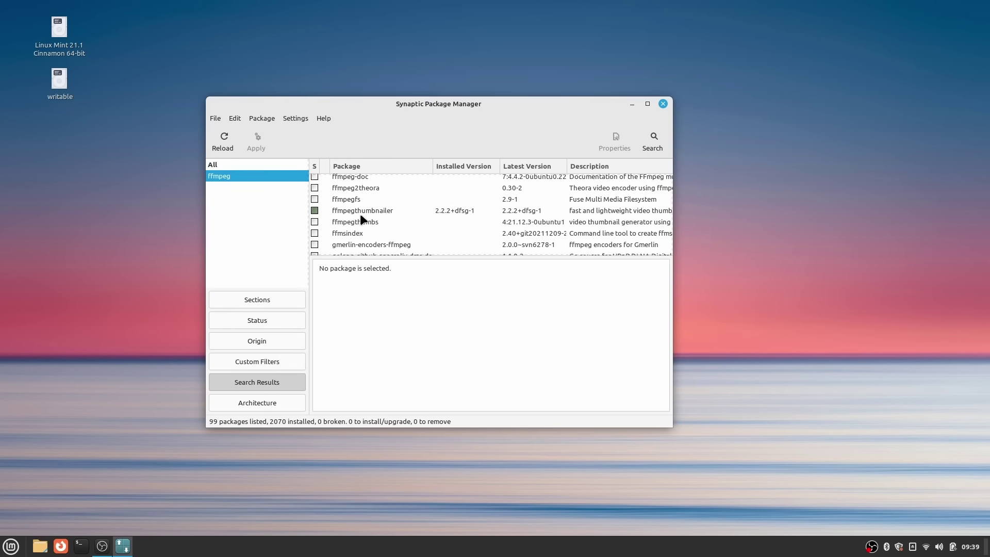
pyautogui.scroll(2, 361, 217)
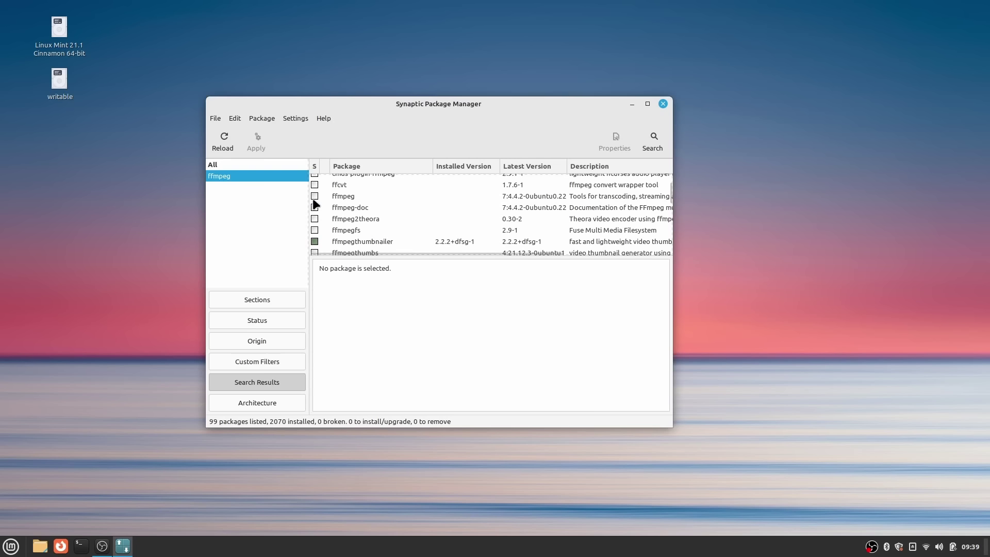
pyautogui.click(314, 197)
pyautogui.click(342, 222)
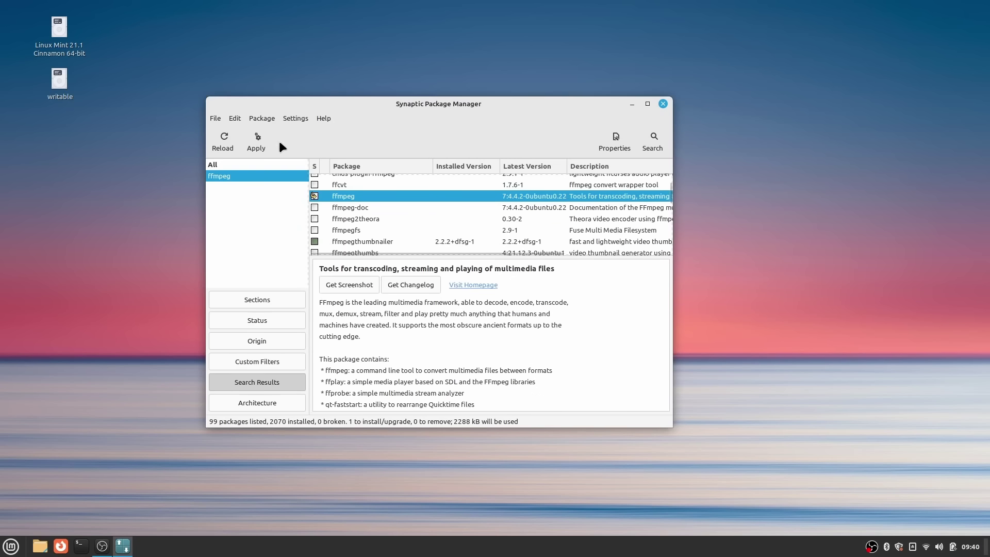
pyautogui.click(249, 139)
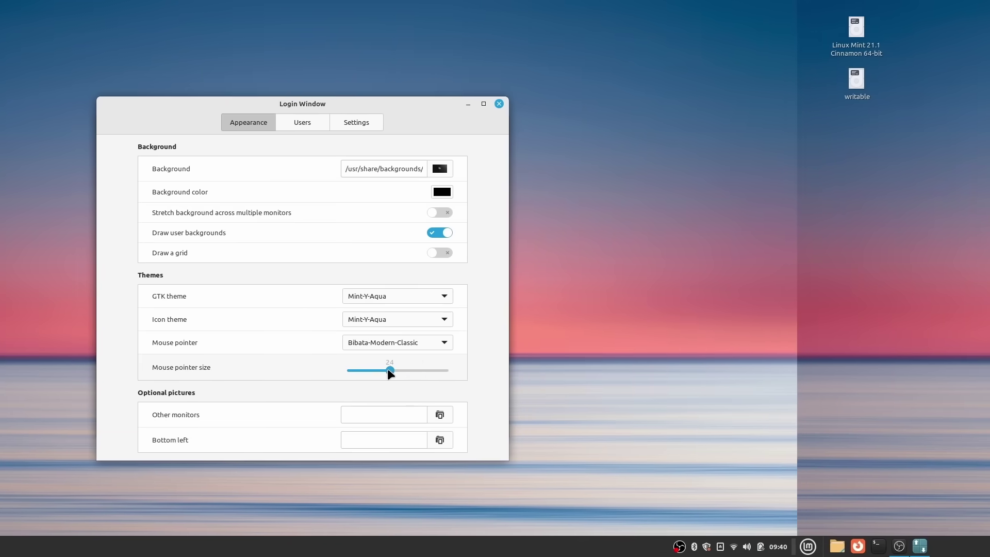
pyautogui.moveTo(583, 371); pyautogui.dragTo(636, 371)
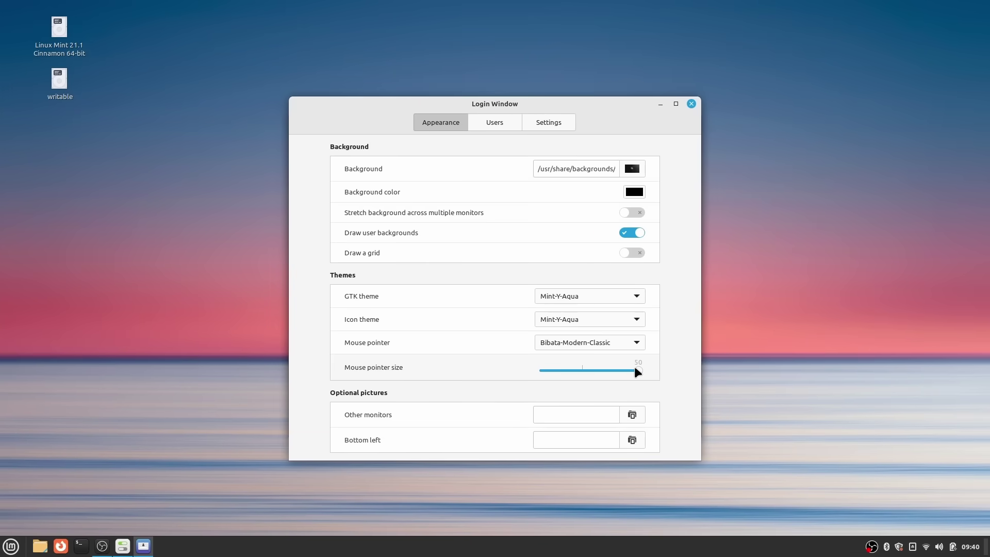
# Step: Check icon themes and Warpinator's group code, then give the nextcloud.com web app the 32x32 Nextcloud icon
pyautogui.click(577, 320)
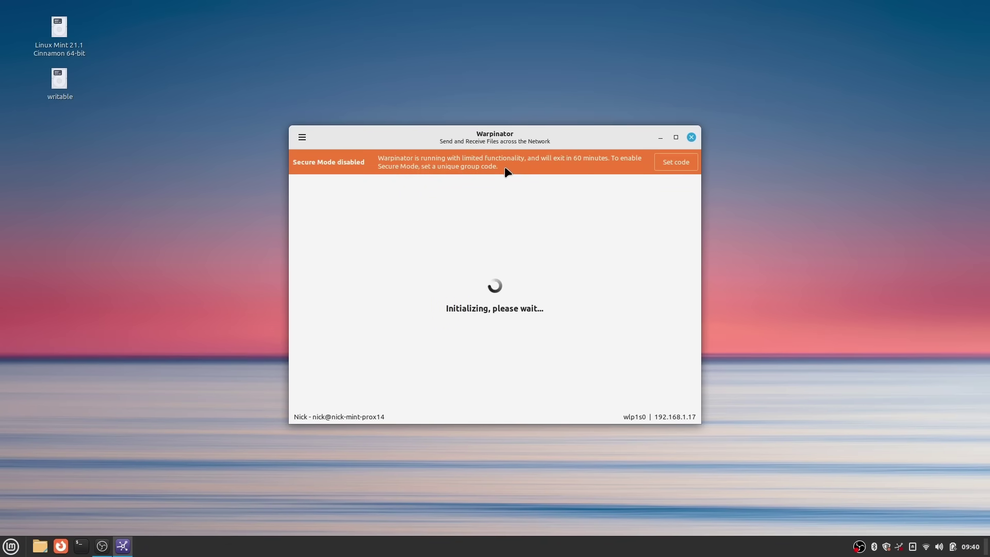
pyautogui.click(676, 162)
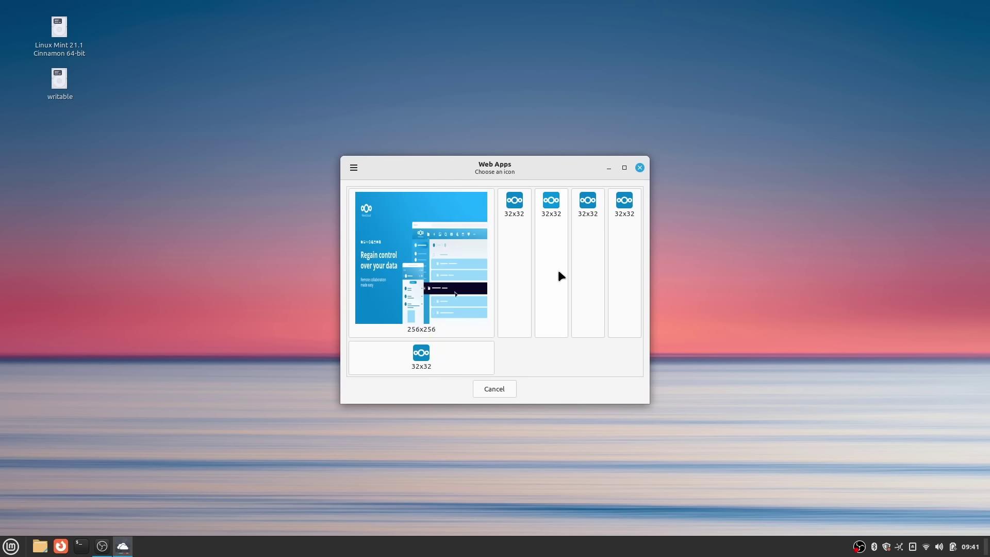
pyautogui.click(513, 209)
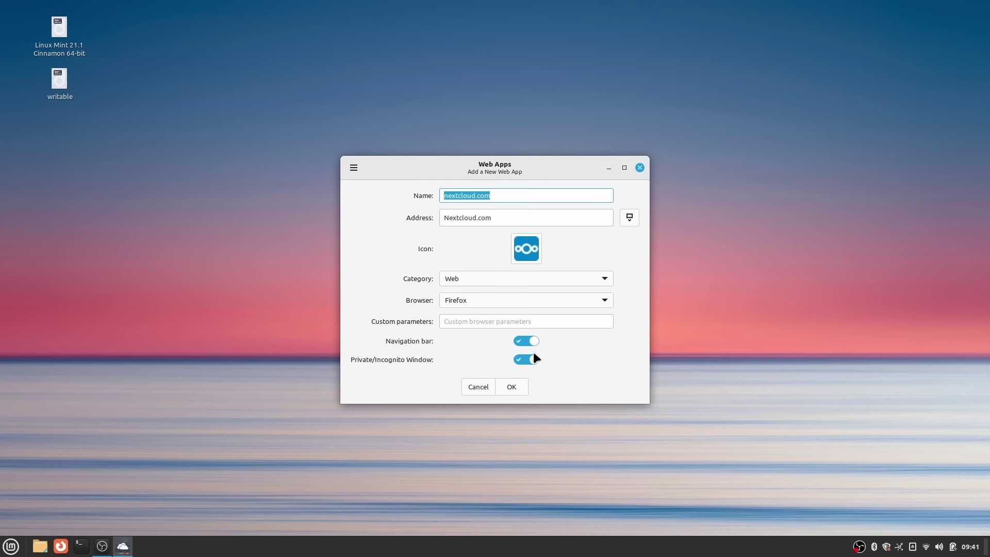
pyautogui.click(533, 282)
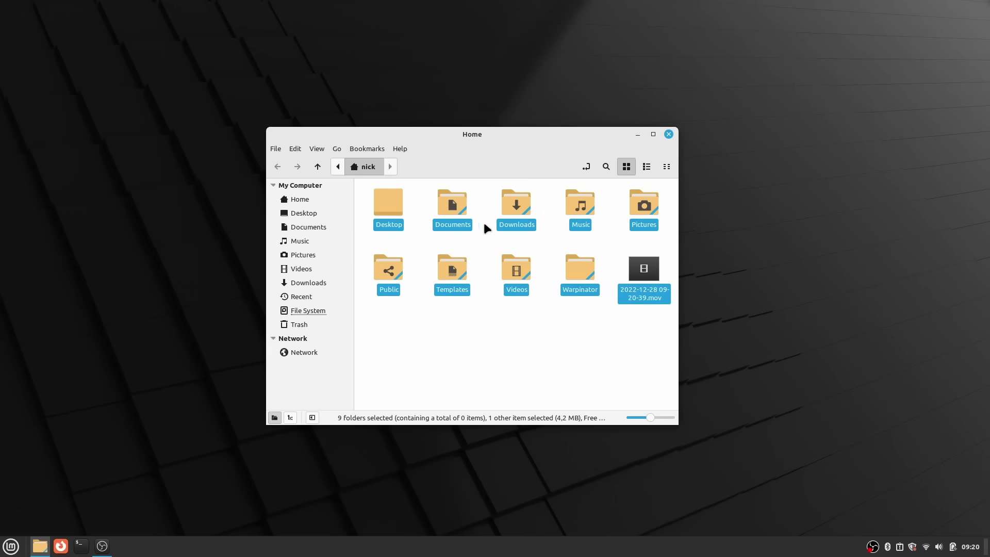
pyautogui.click(473, 331)
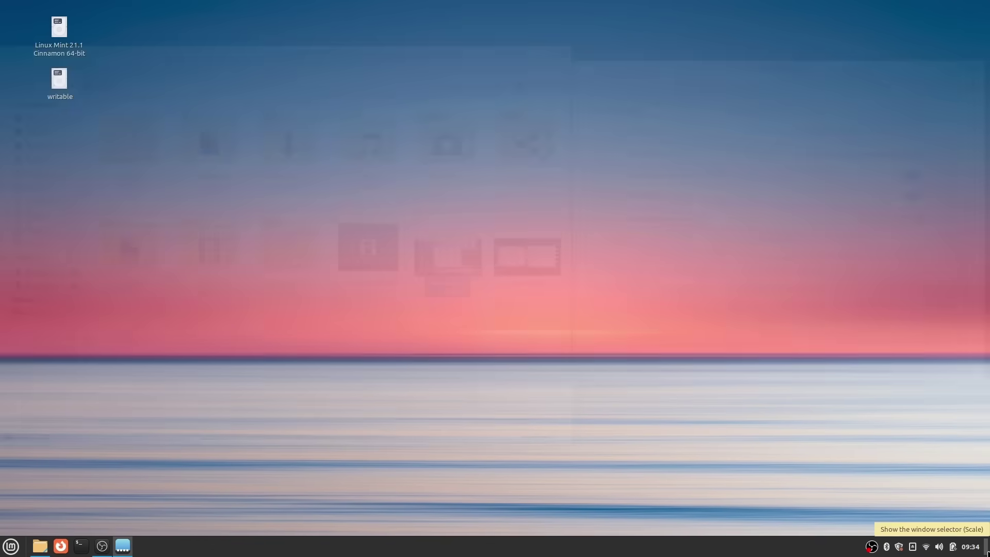
# Step: Open the Expo overview from the corner bar and return to Workspace 1
pyautogui.middleClick(493, 547)
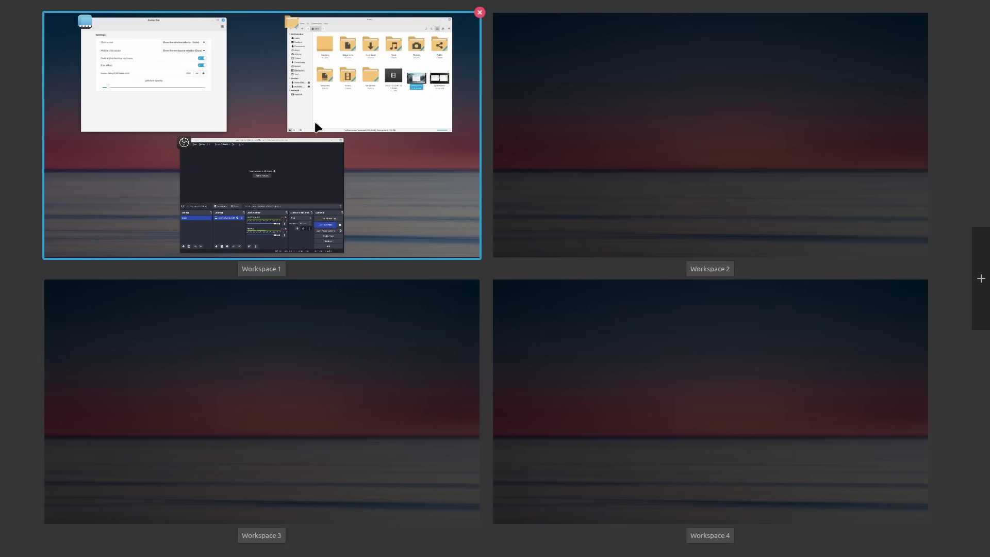
pyautogui.click(317, 126)
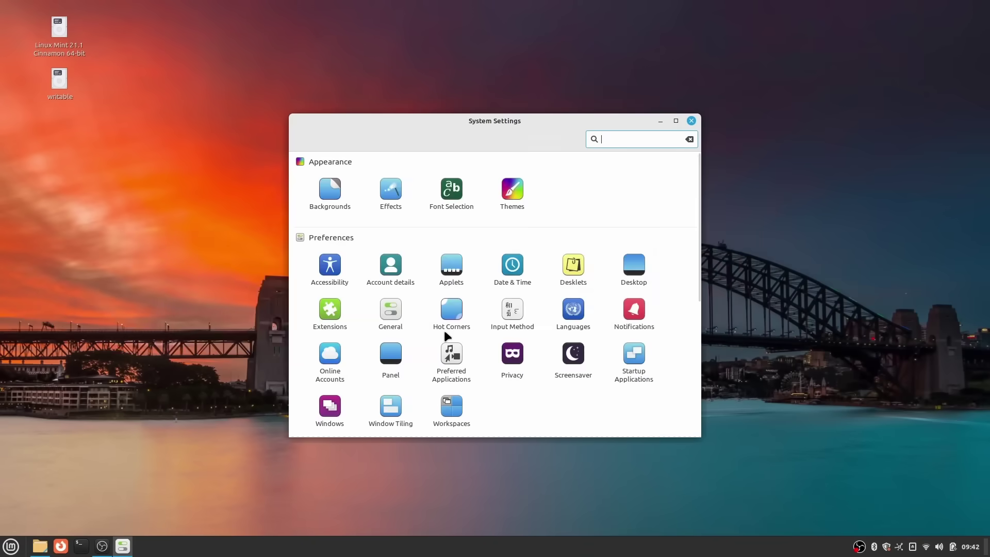
pyautogui.scroll(-5, 446, 332)
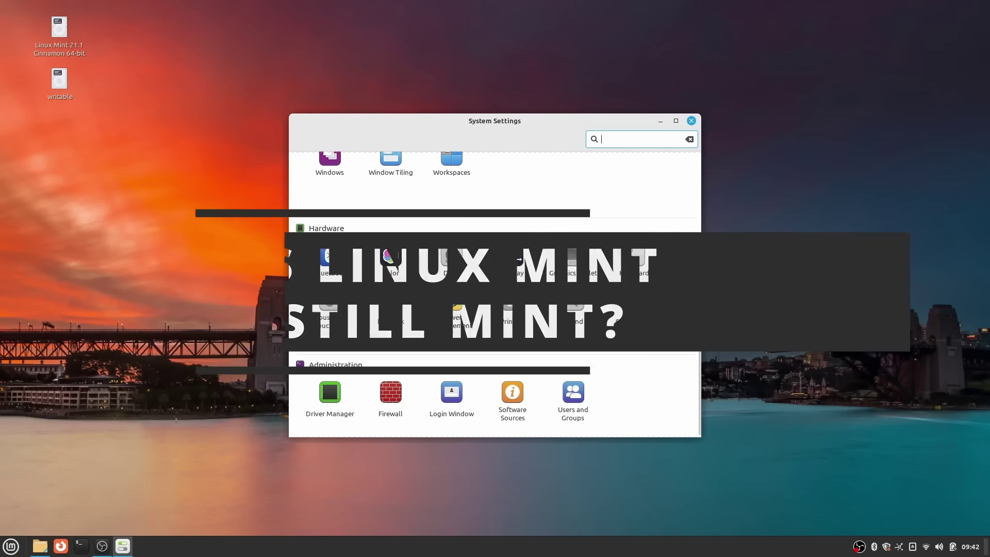
# Step: Open System Info and select the Linux Mint 21.1 and kernel 5.15.0-56-generic values
pyautogui.click(642, 314)
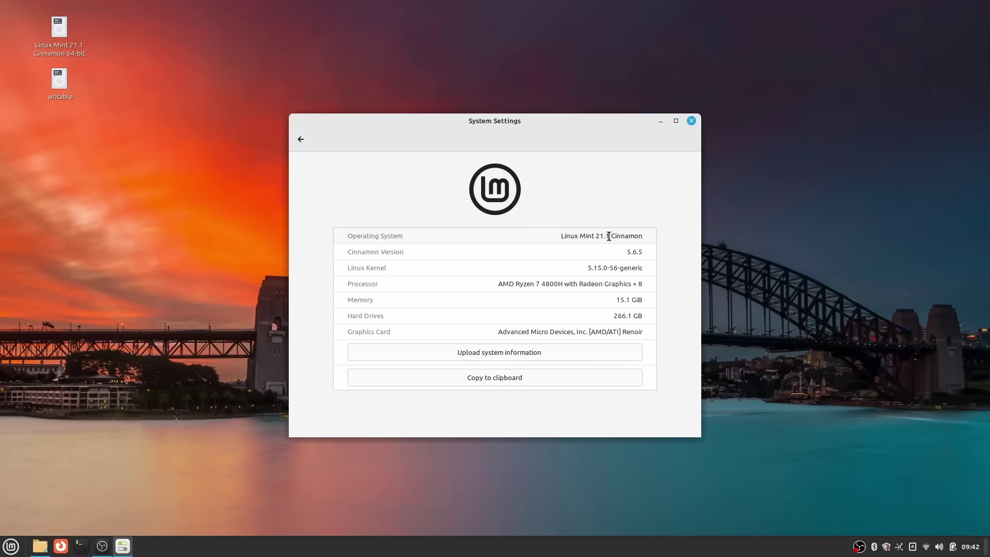
pyautogui.moveTo(622, 235); pyautogui.dragTo(557, 237)
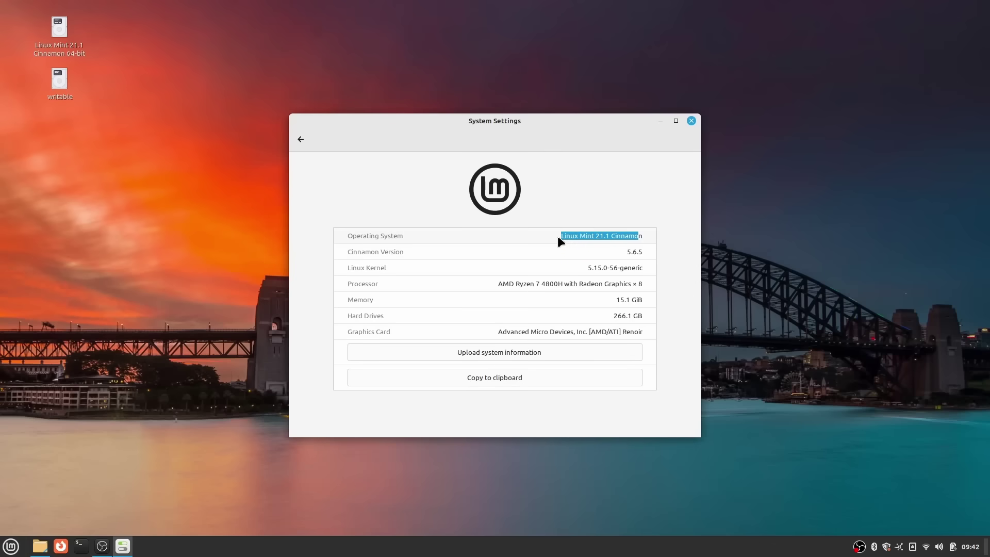
pyautogui.moveTo(590, 267); pyautogui.dragTo(622, 267)
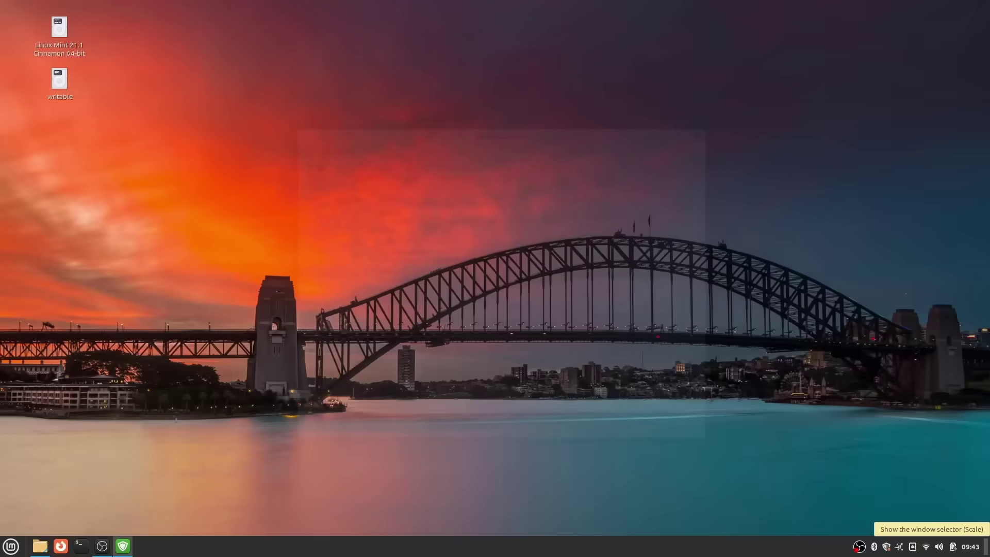
# Step: Visit Workspace 2 and return to Workspace 1, then close Update Manager and open the Home folder
pyautogui.hotkey('ctrl', 'alt', 'Up')
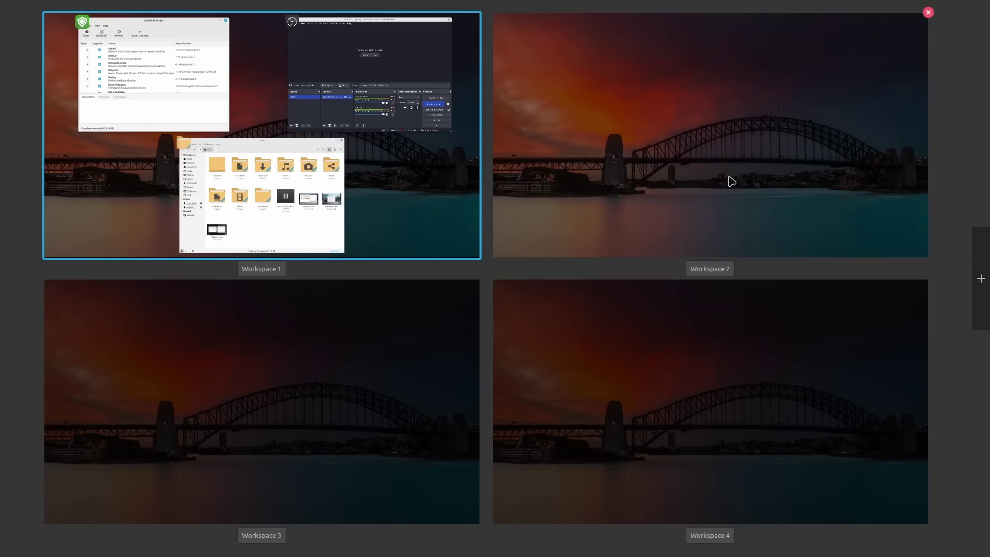
pyautogui.click(730, 181)
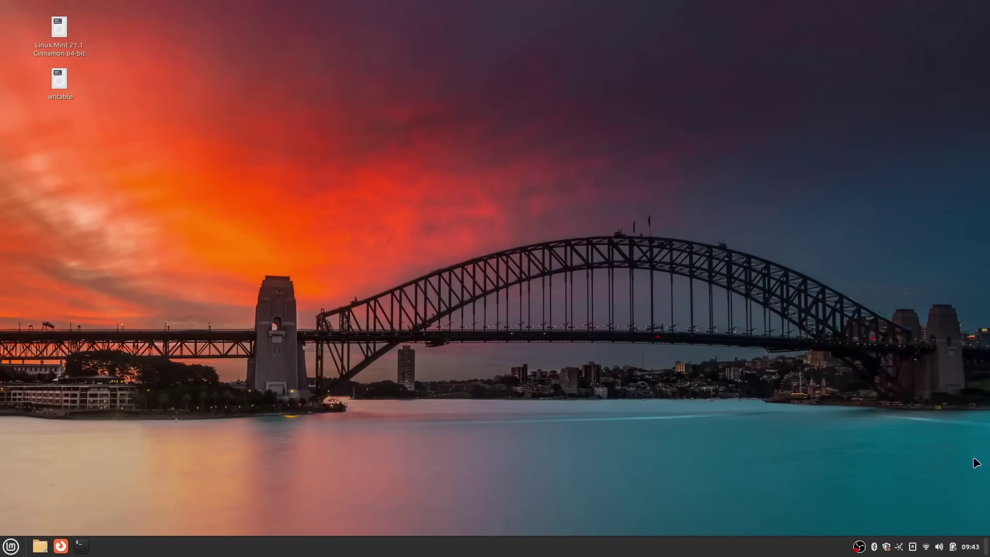
pyautogui.hotkey('ctrl', 'alt', 'Up')
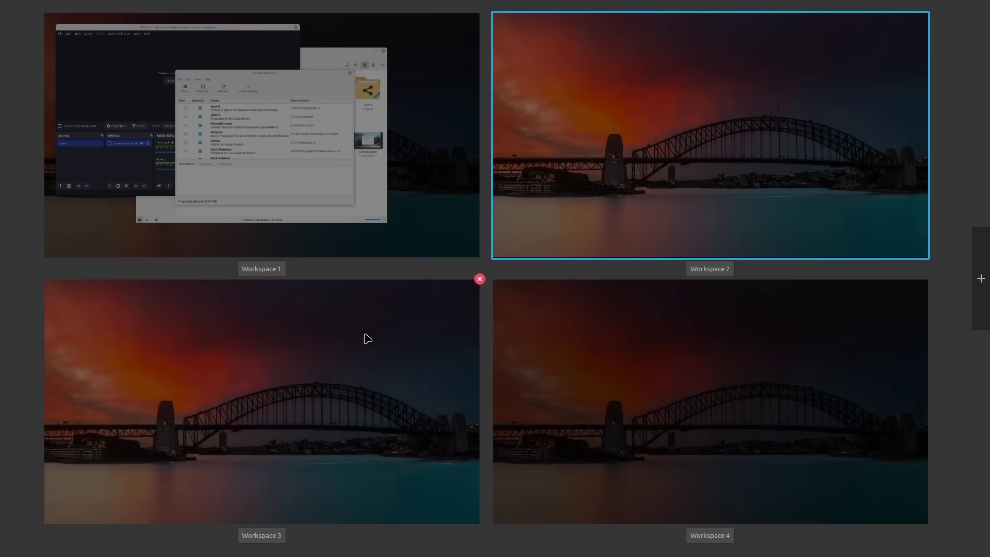
pyautogui.click(372, 181)
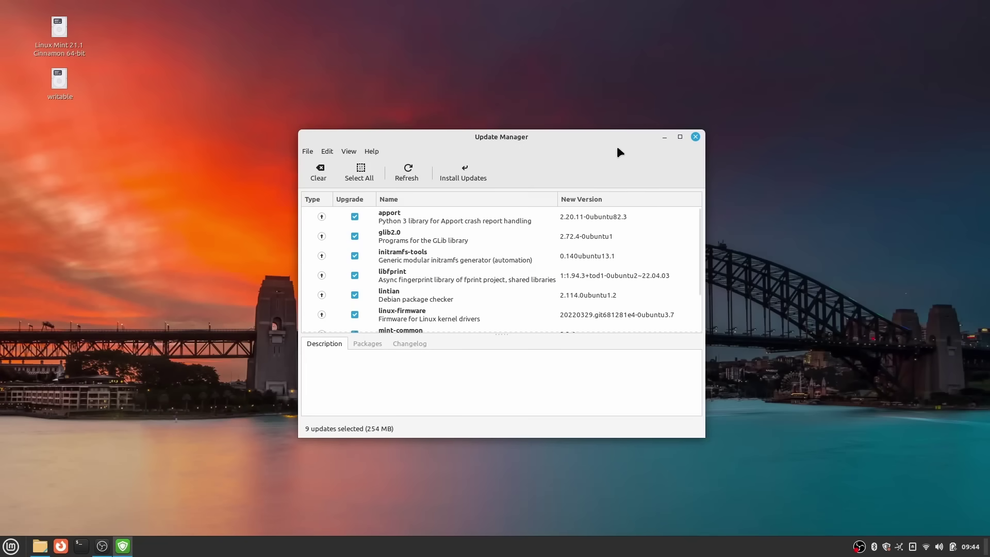
pyautogui.click(699, 138)
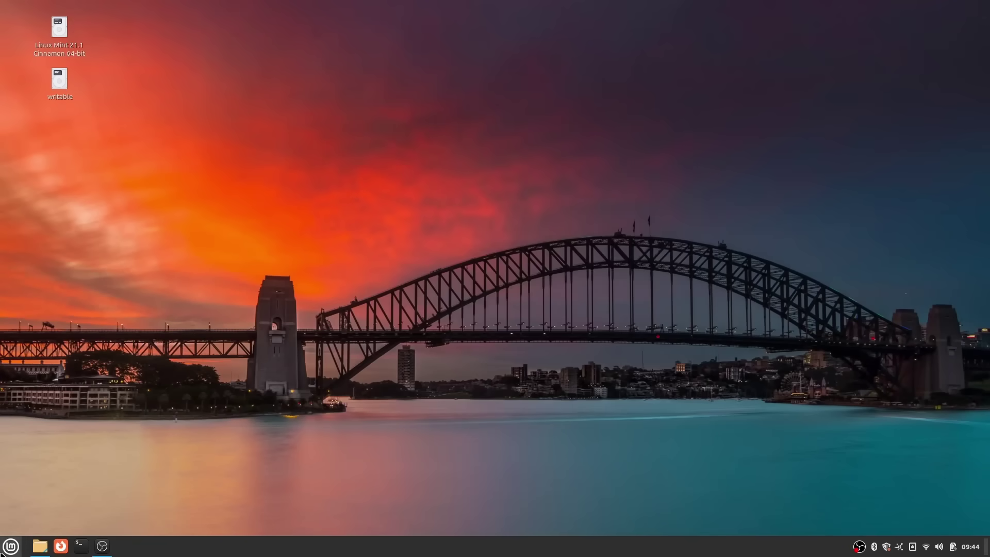
pyautogui.click(39, 546)
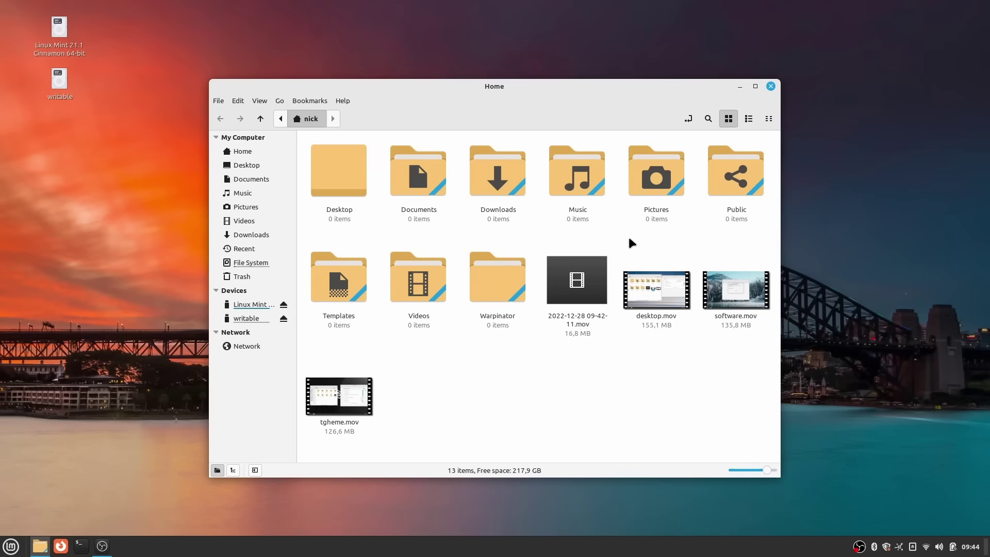
# Step: Dismiss the Mint menu, widen the screen recorder's source list and view its addable source types
pyautogui.click(9, 549)
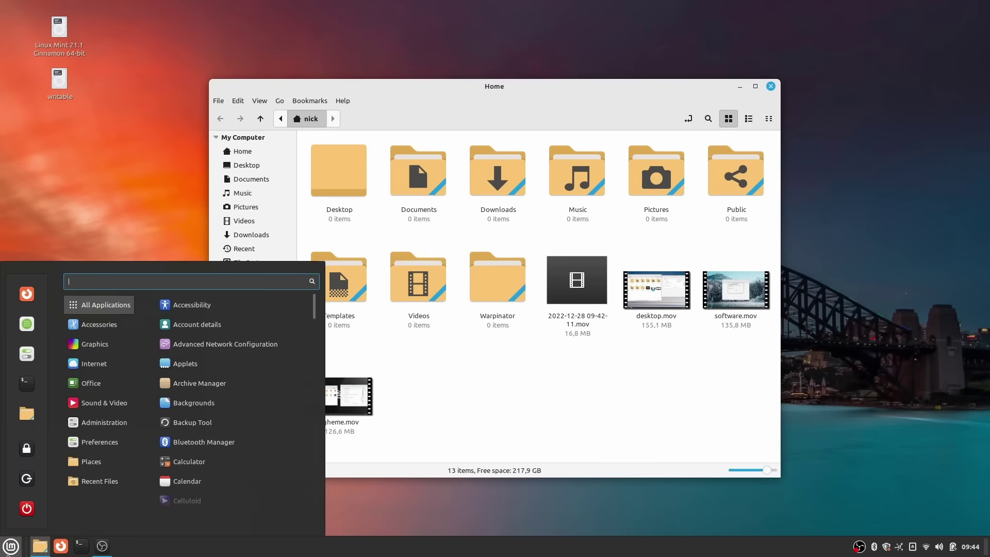
pyautogui.click(531, 433)
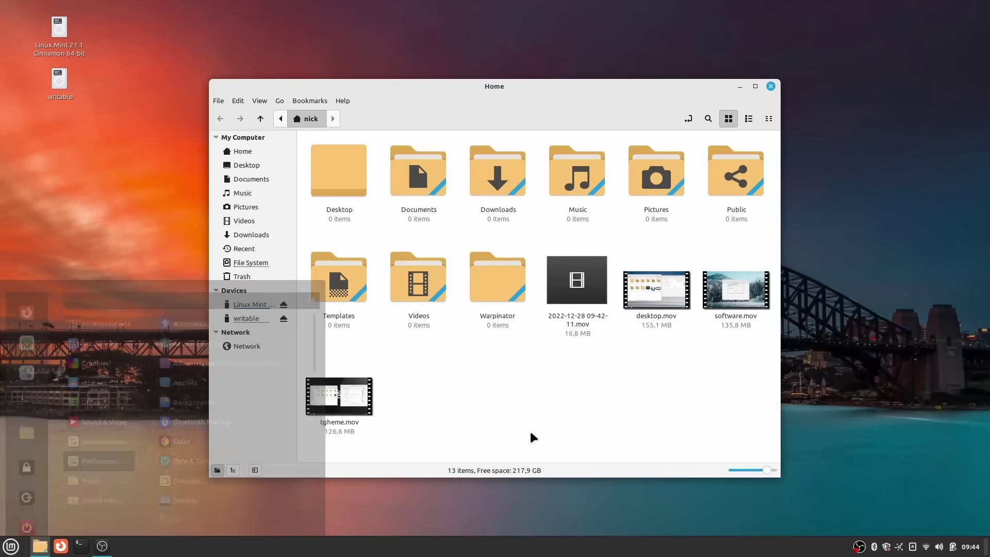
pyautogui.click(102, 546)
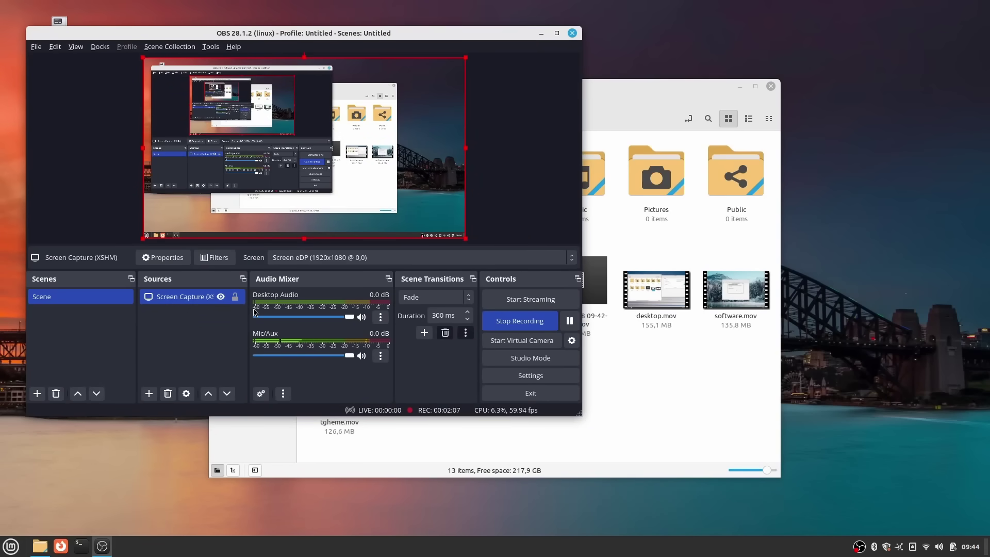
pyautogui.moveTo(247, 308); pyautogui.dragTo(293, 308)
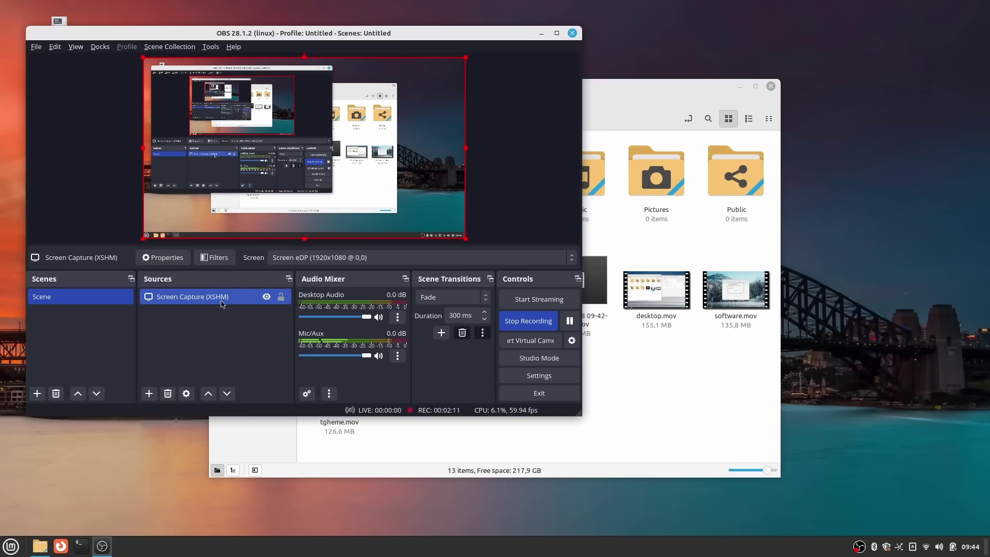
pyautogui.click(149, 393)
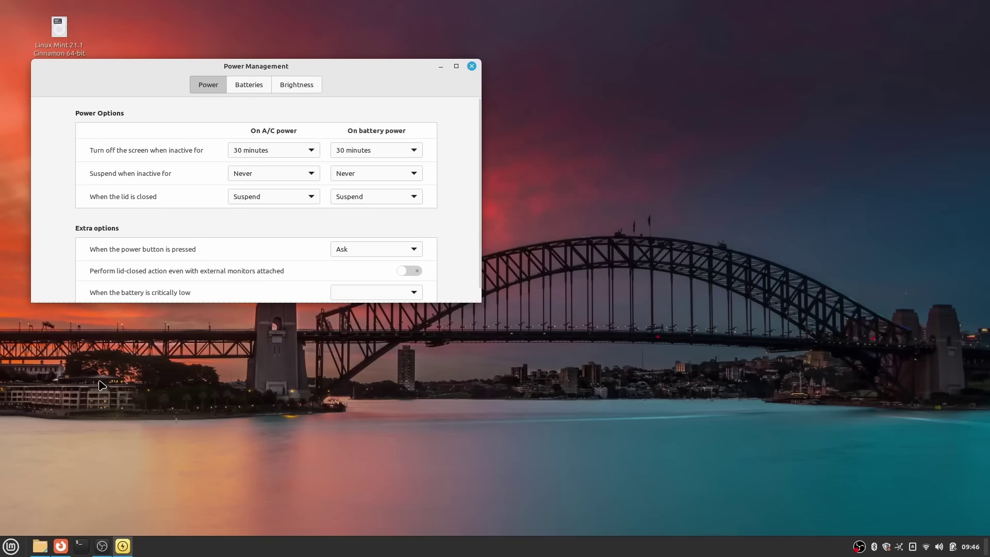
# Step: Launch Power Statistics via a 'power' search and place it top right, with Power Management moved up-left
pyautogui.press('super')
pyautogui.write('power')
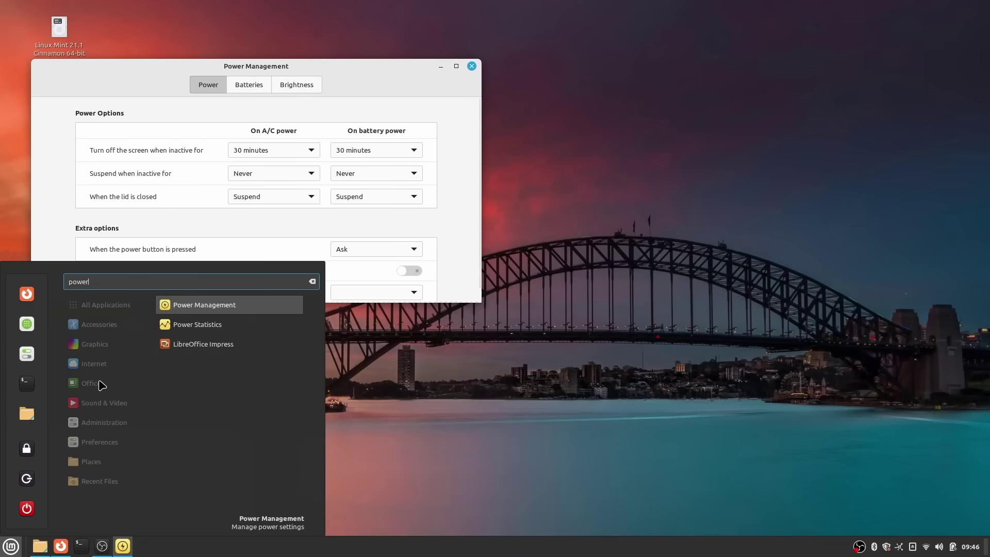
pyautogui.press('Down')
pyautogui.press('Return')
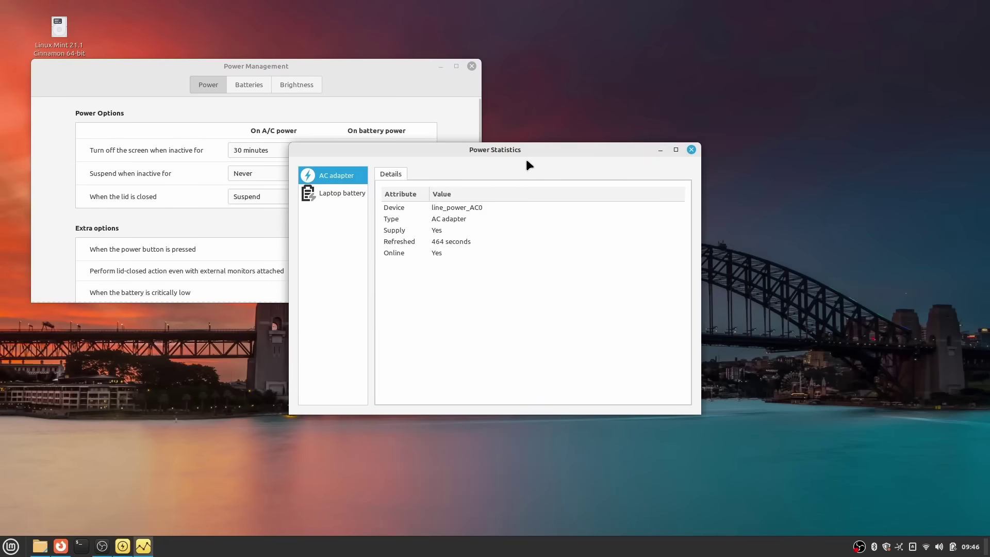
pyautogui.moveTo(529, 165); pyautogui.dragTo(756, 49)
pyautogui.click(384, 65)
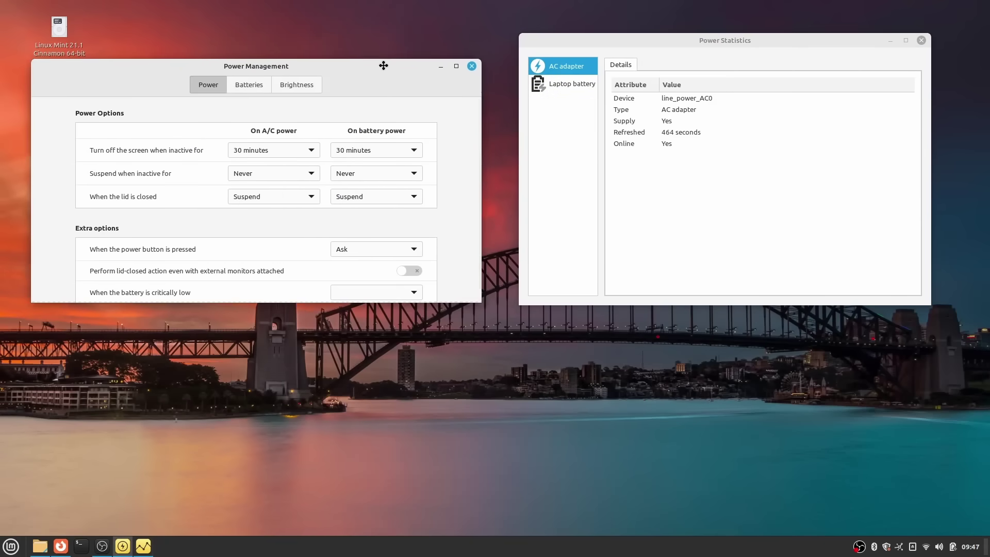
pyautogui.moveTo(384, 65); pyautogui.dragTo(356, 49)
# Step: Launch Software Sources, authenticate with the account password, and move it to the lower right
pyautogui.press('super')
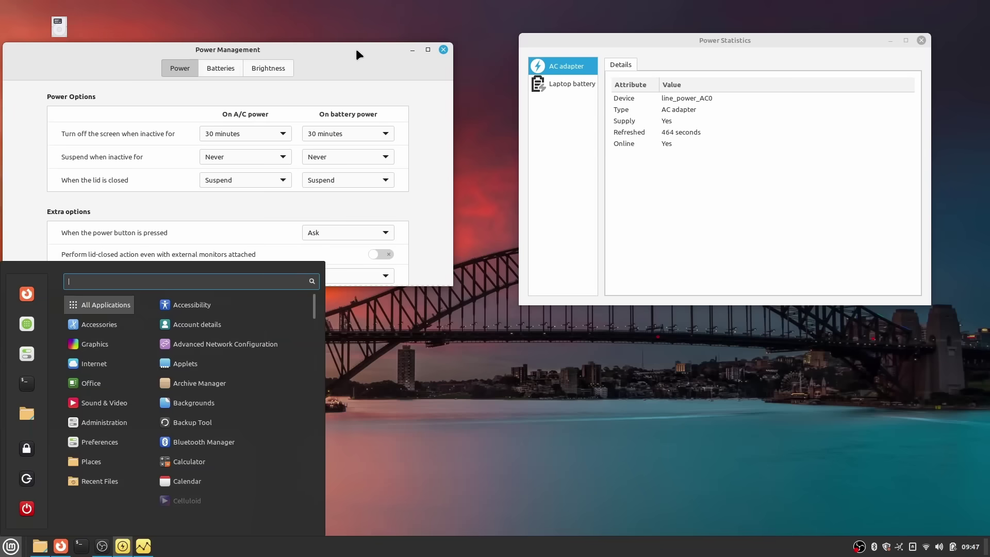
pyautogui.write('soft')
pyautogui.click(224, 325)
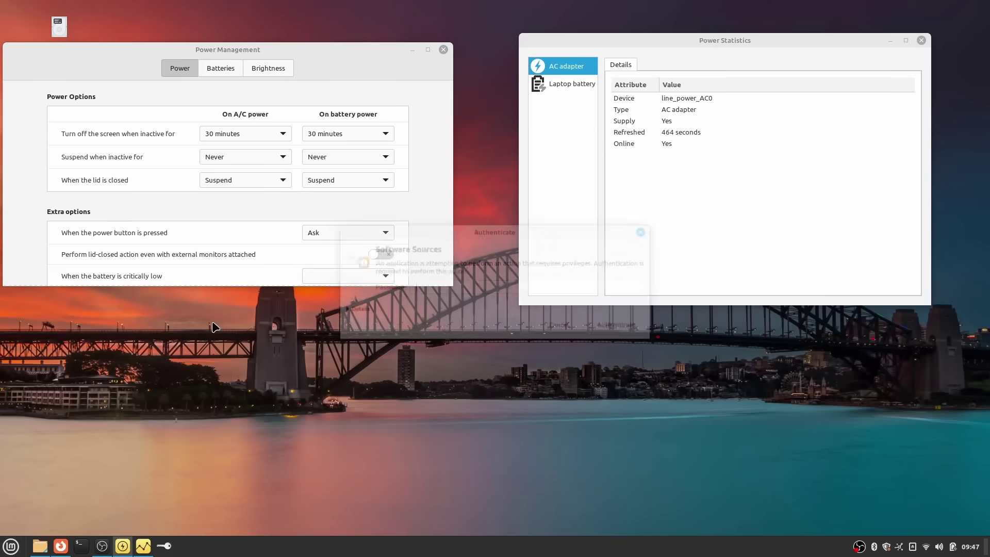
pyautogui.write('••••')
pyautogui.press('Return')
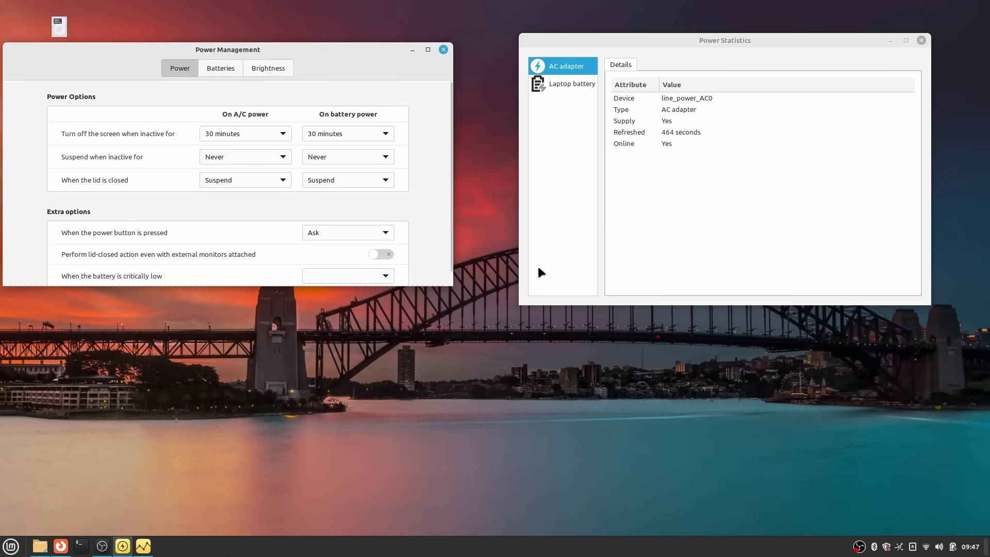
pyautogui.moveTo(494, 141); pyautogui.dragTo(791, 251)
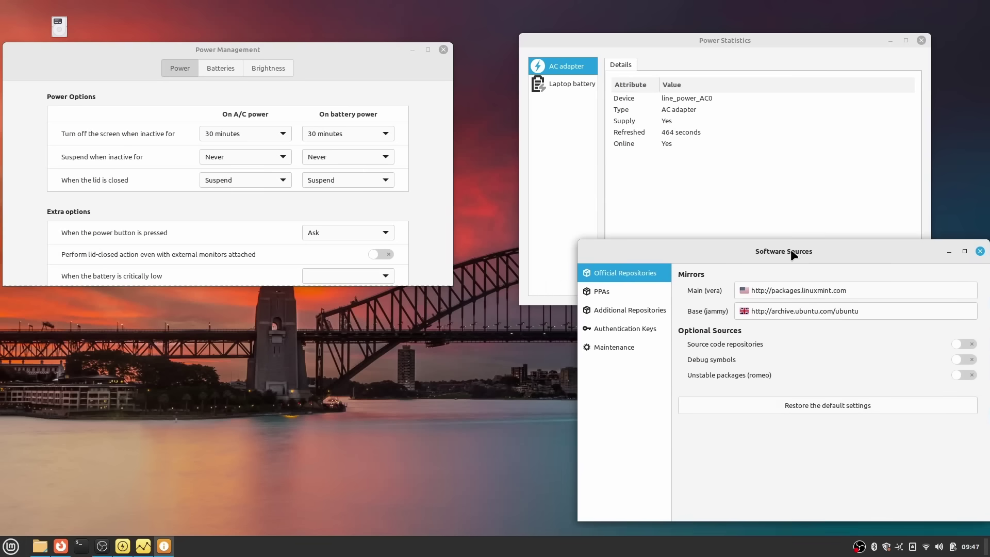
# Step: Launch the Backup Tool via a 'back' search and place it at the bottom left
pyautogui.press('super')
pyautogui.write('back')
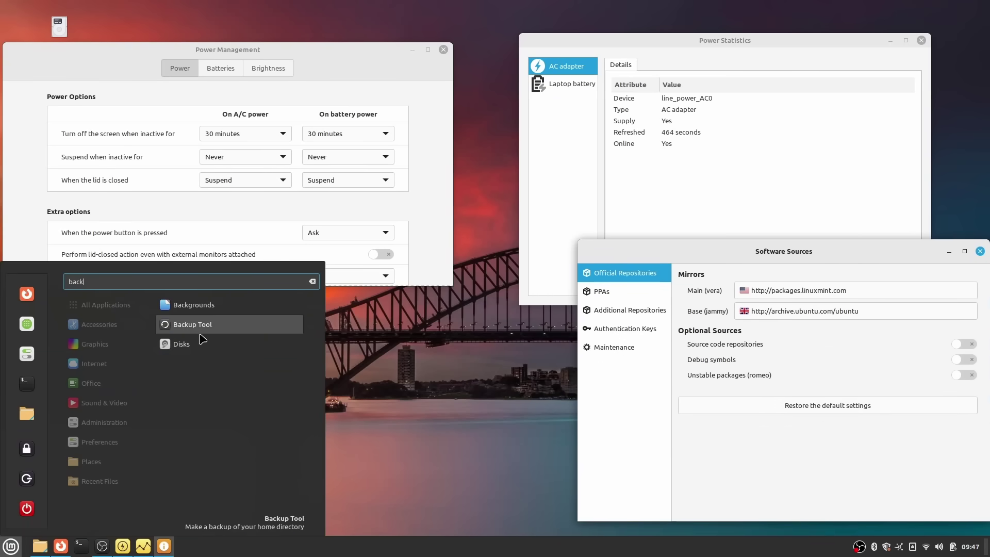
pyautogui.click(180, 330)
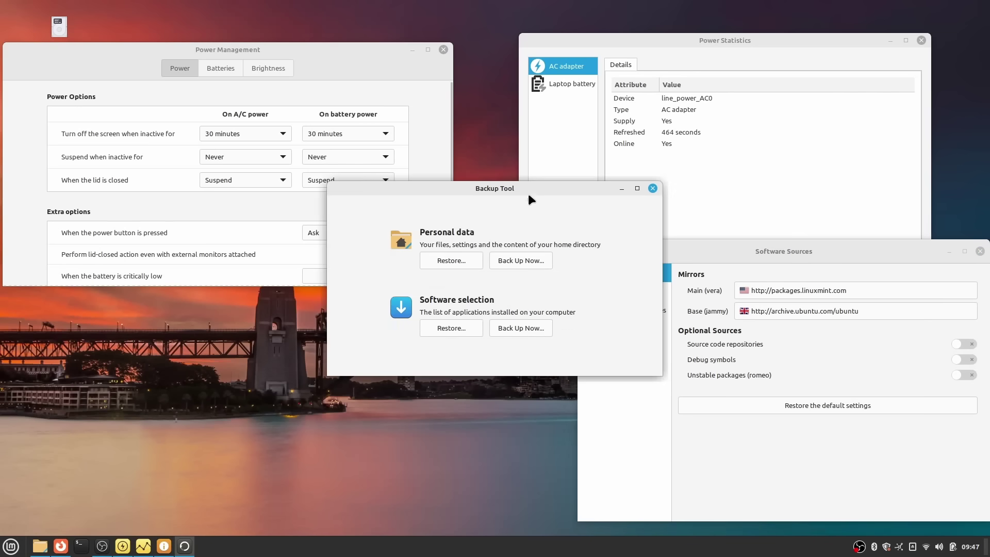
pyautogui.moveTo(528, 193); pyautogui.dragTo(206, 331)
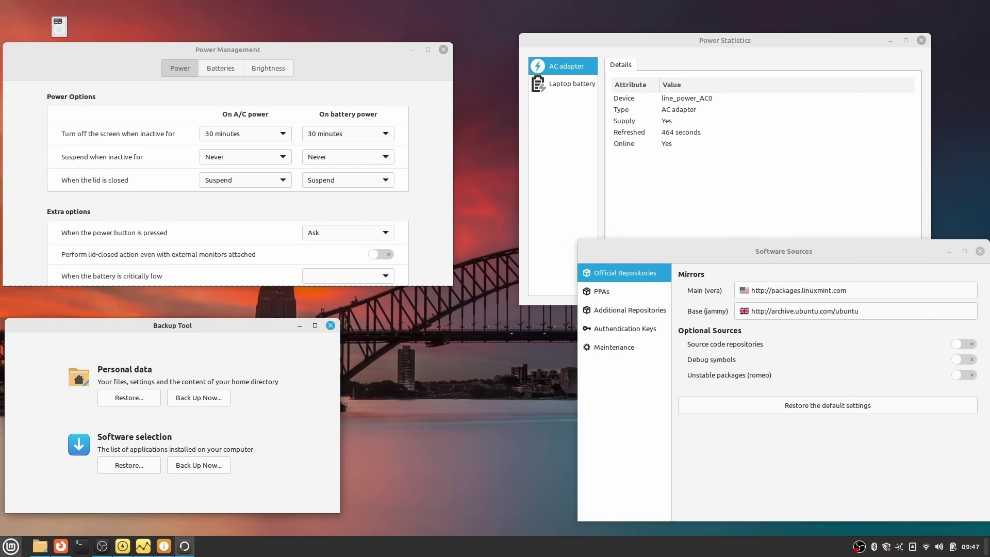
# Step: Reopen the Mint menu and scroll through its application list
pyautogui.press('super')
pyautogui.moveTo(96, 470)
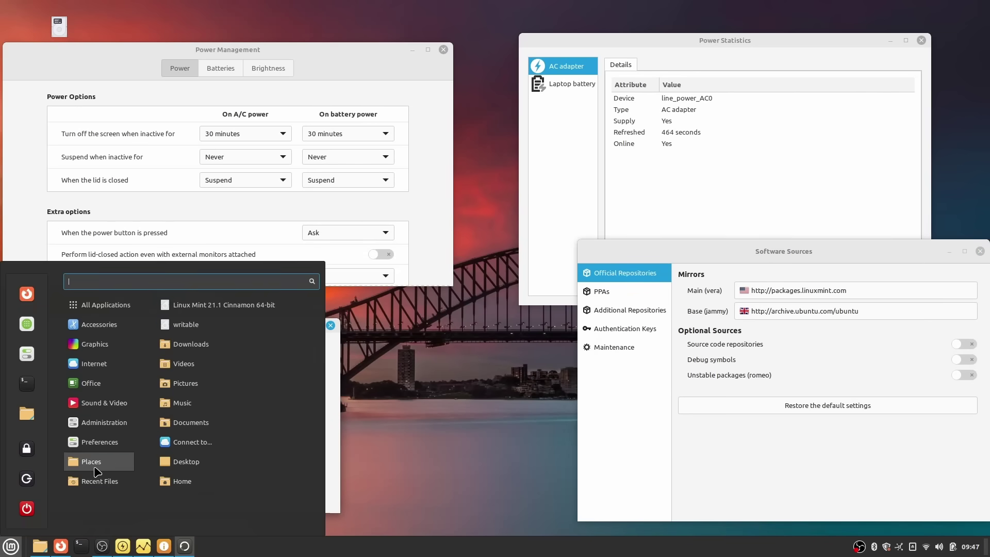
pyautogui.moveTo(93, 306)
pyautogui.scroll(-8, 206, 407)
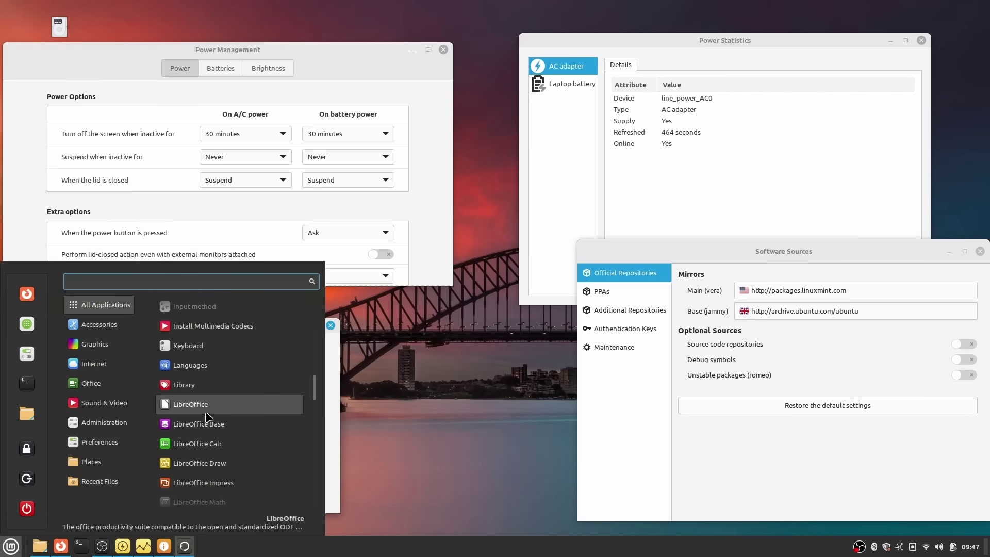
pyautogui.scroll(-10, 206, 416)
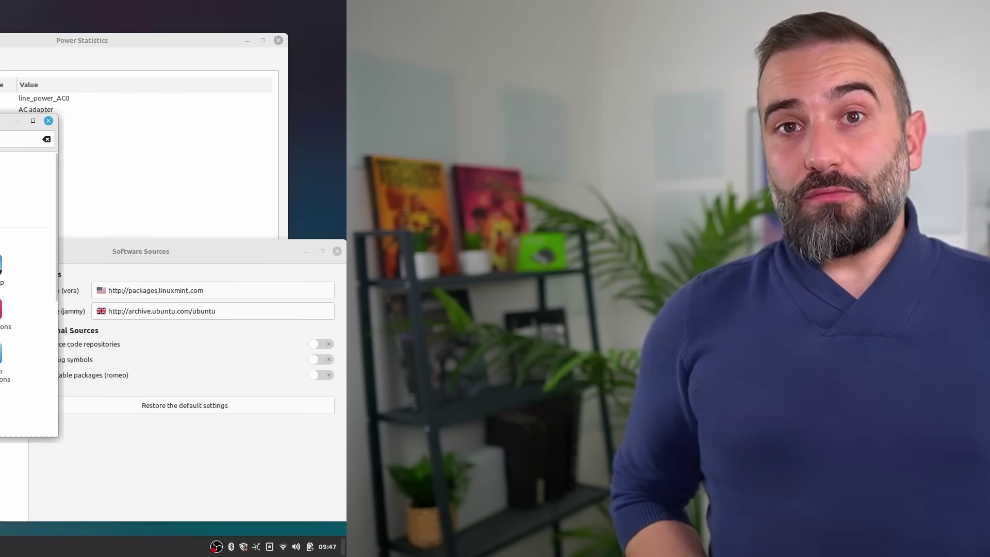
# Step: Trigger the bottom-right hot corner, then return from the workspace overview to Workspace 1
pyautogui.scroll(-5, 514, 337)
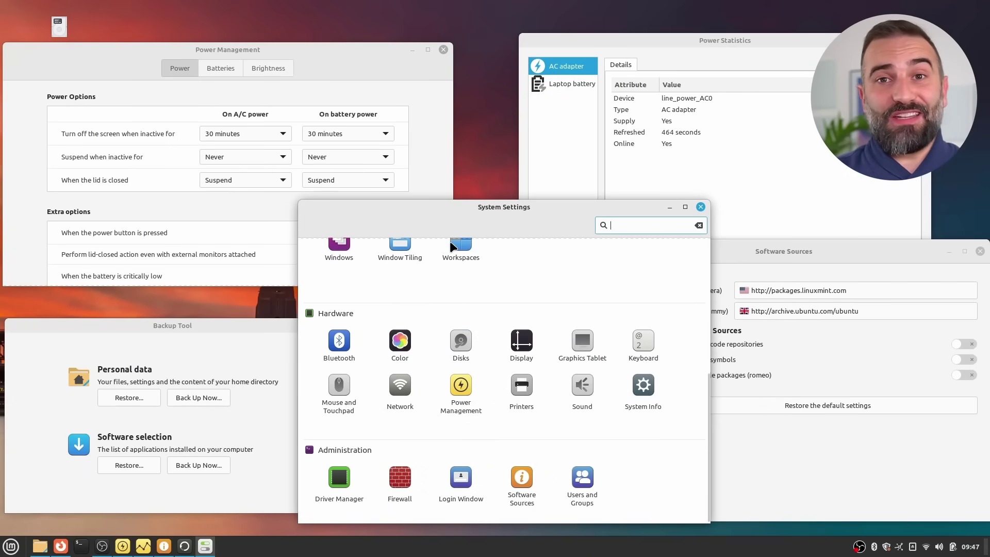
pyautogui.scroll(5, 481, 262)
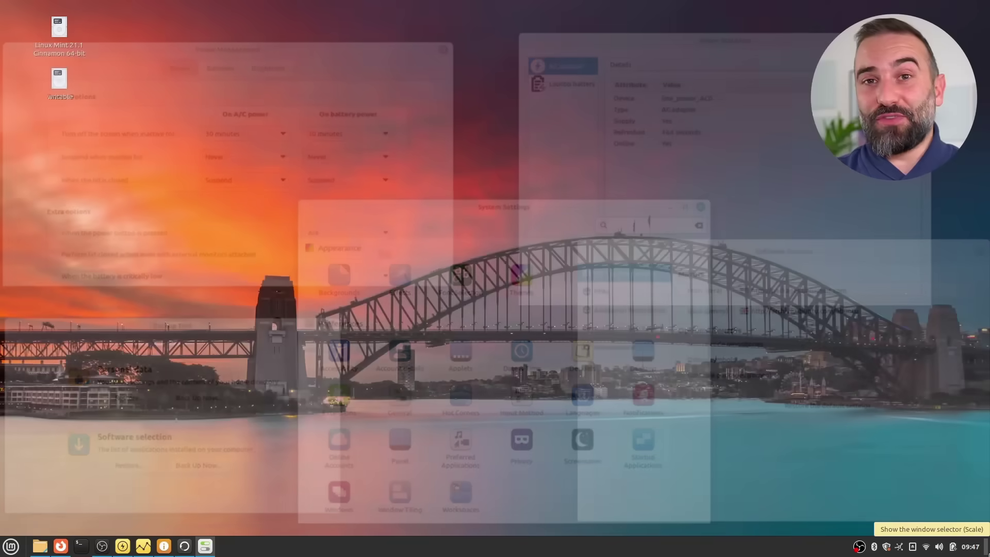
pyautogui.moveTo(987, 554)
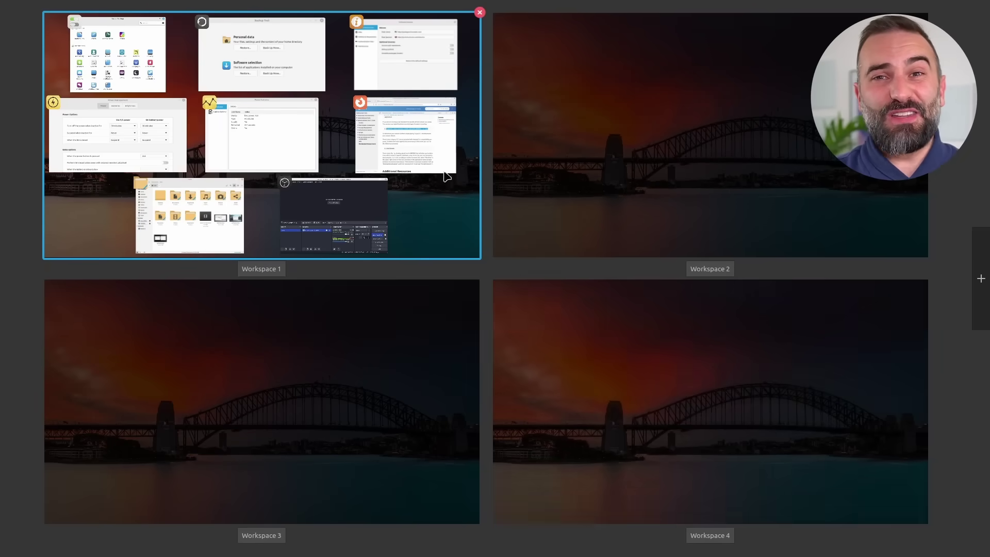
pyautogui.click(327, 152)
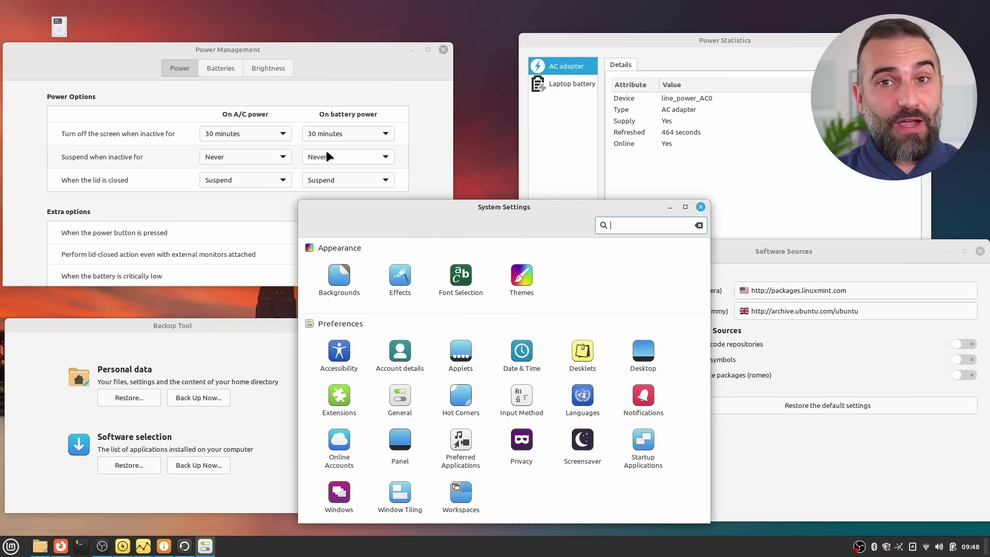
# Step: View Power Management's Batteries and Brightness pages, then bring Power Statistics back to the front
pyautogui.click(366, 89)
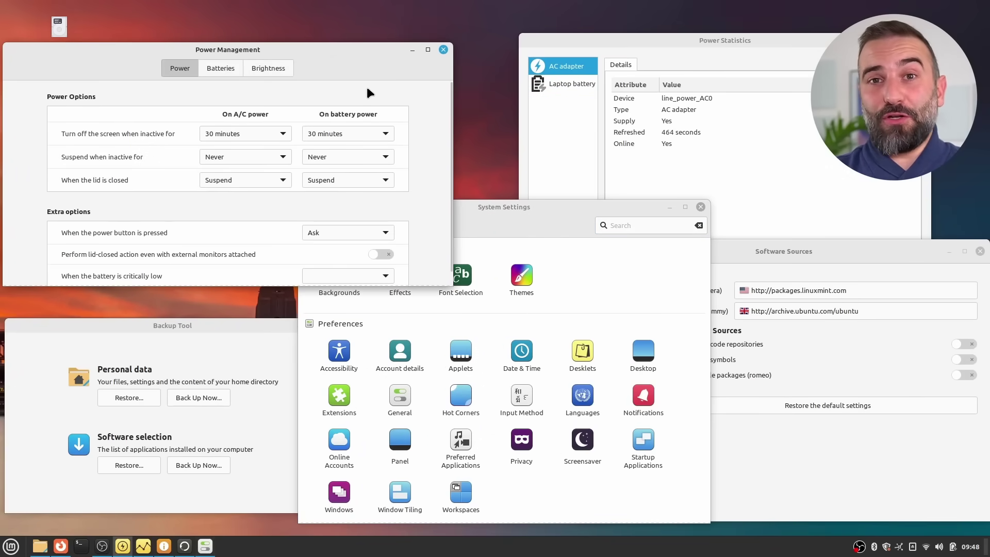
pyautogui.click(221, 66)
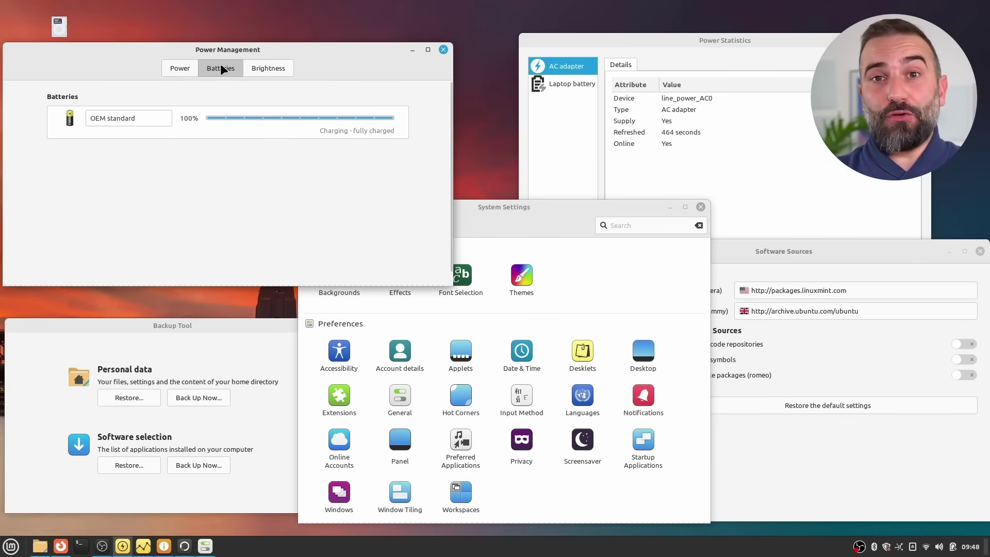
pyautogui.click(261, 68)
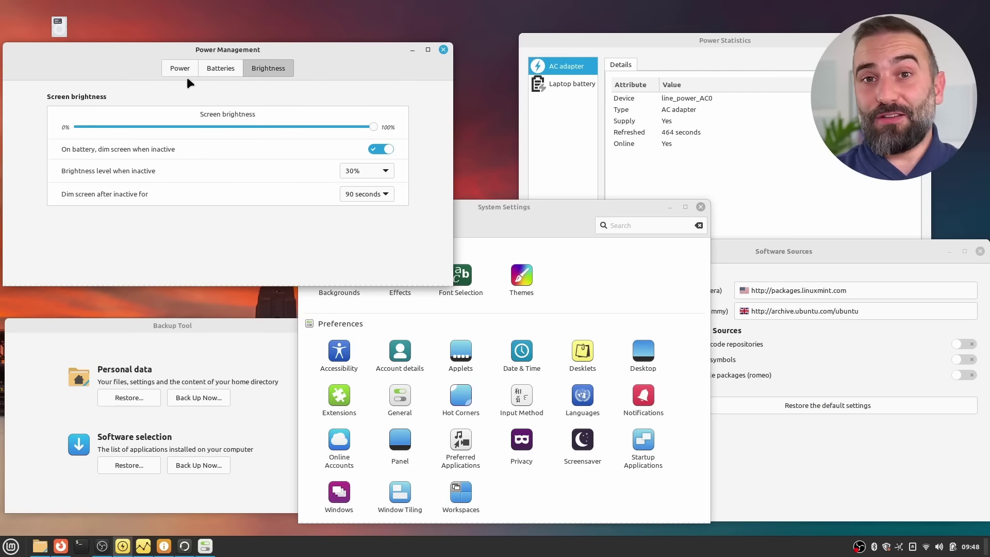
pyautogui.hotkey('alt', 'Tab')
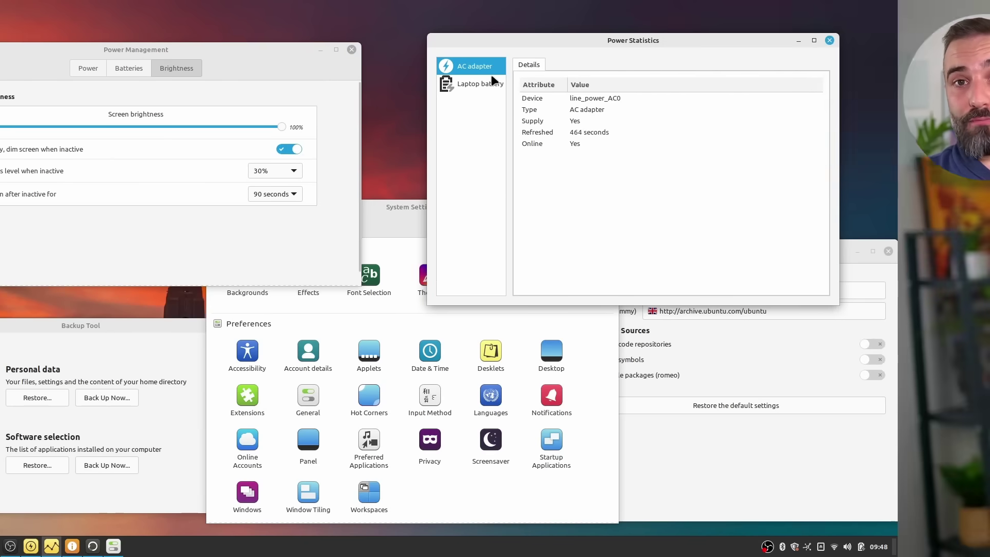